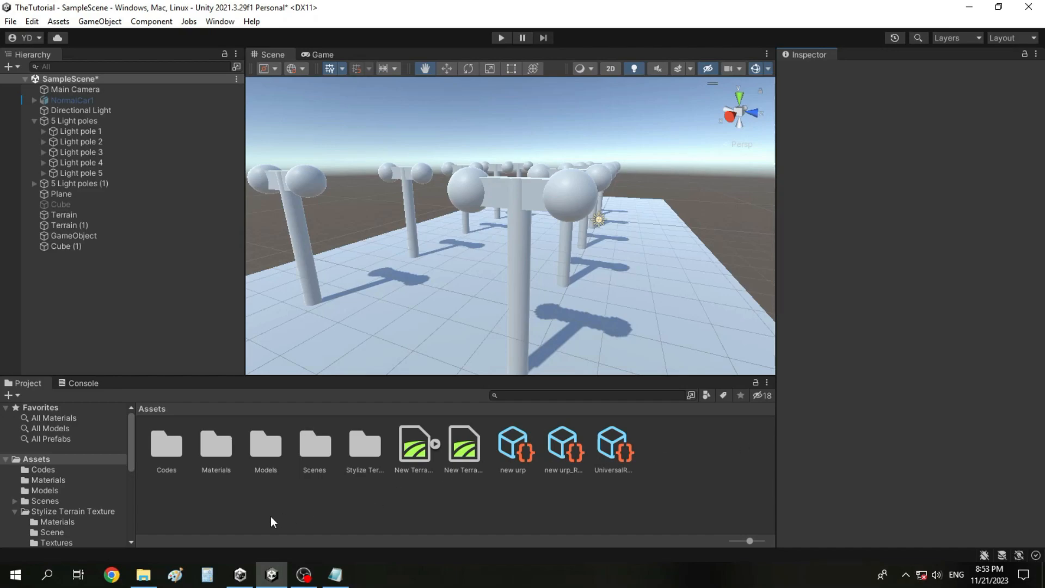
Create a folder named Prefabs in the project's Assets folder and open it.
right_click(254, 514)
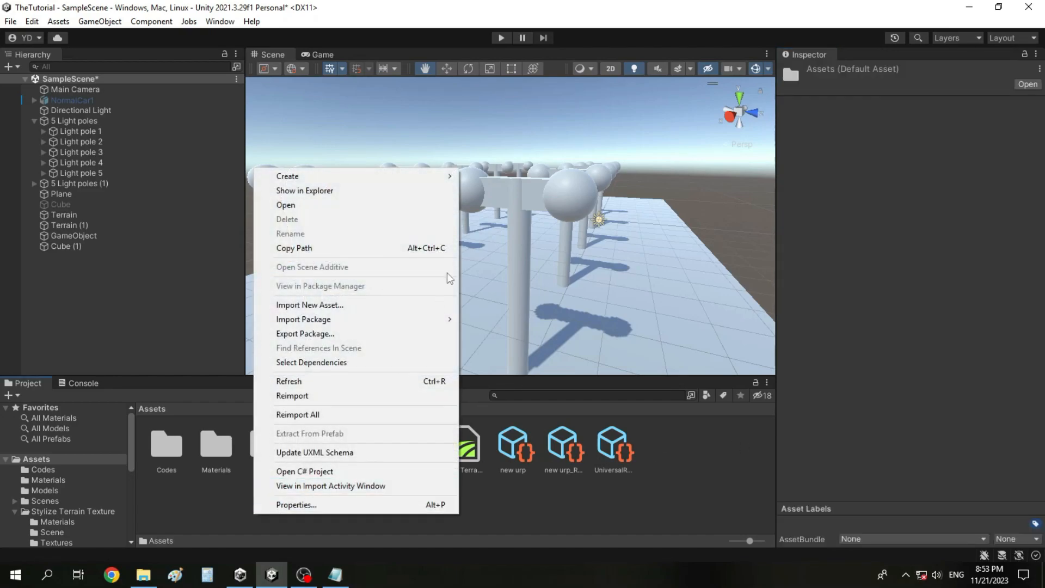
mouse_move(436, 175)
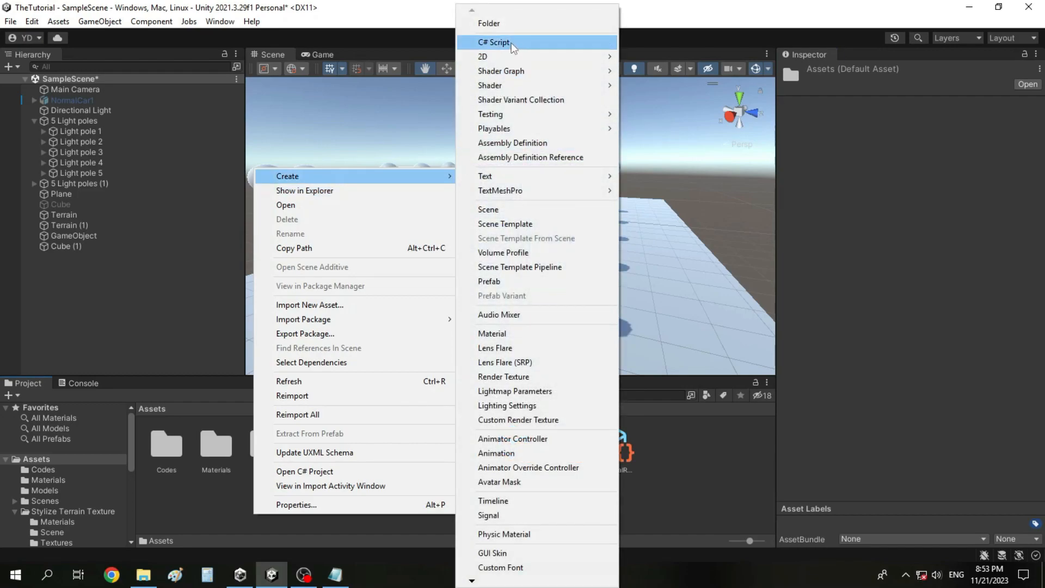
click(490, 23)
text(Prefabs)
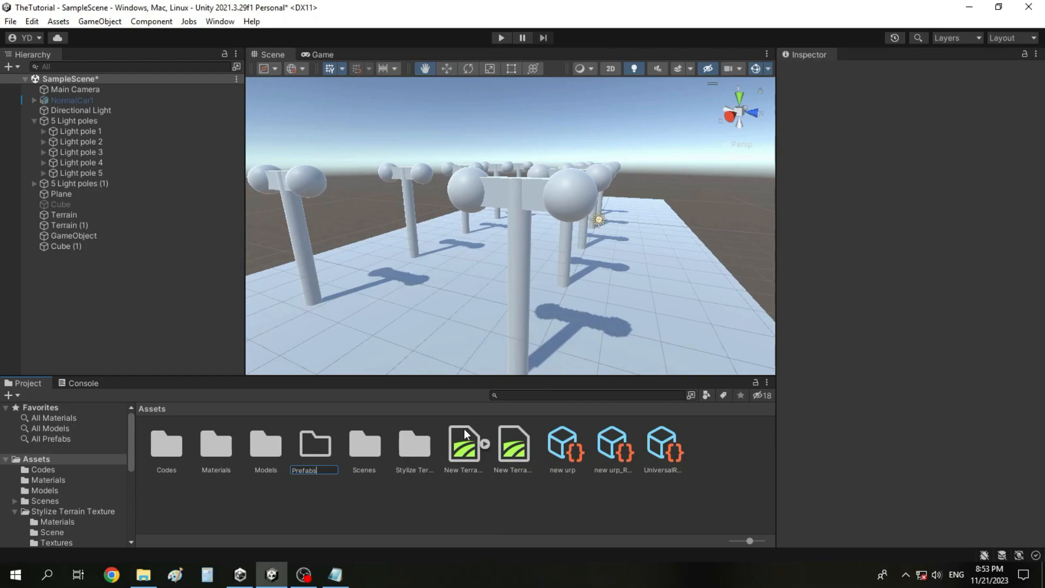
key(Return)
key(Return)
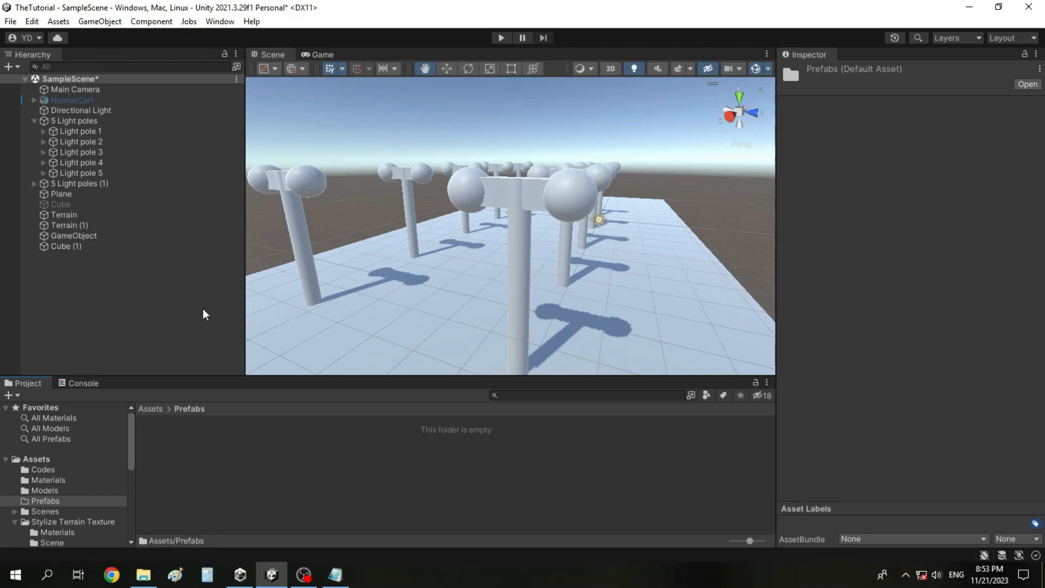
Make a prefab in the Prefabs folder from Light pole 1 of the 5 Light poles group and select the new asset.
click(123, 261)
click(141, 154)
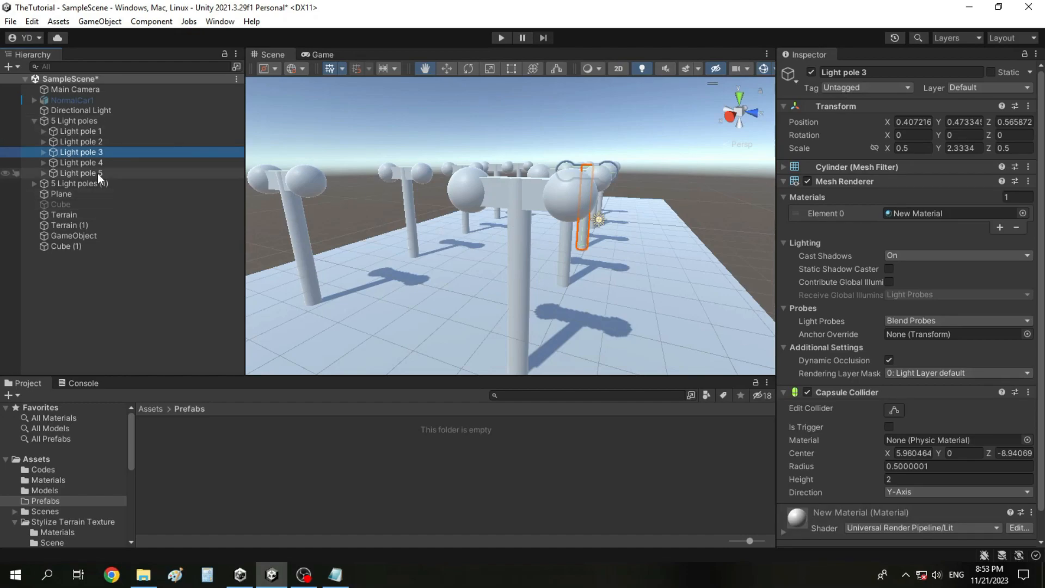
mouse_move(94, 152)
mouse_down()
mouse_move(298, 396)
mouse_move(274, 436)
mouse_move(87, 139)
mouse_move(109, 175)
mouse_move(104, 143)
mouse_move(116, 155)
mouse_move(89, 143)
mouse_up()
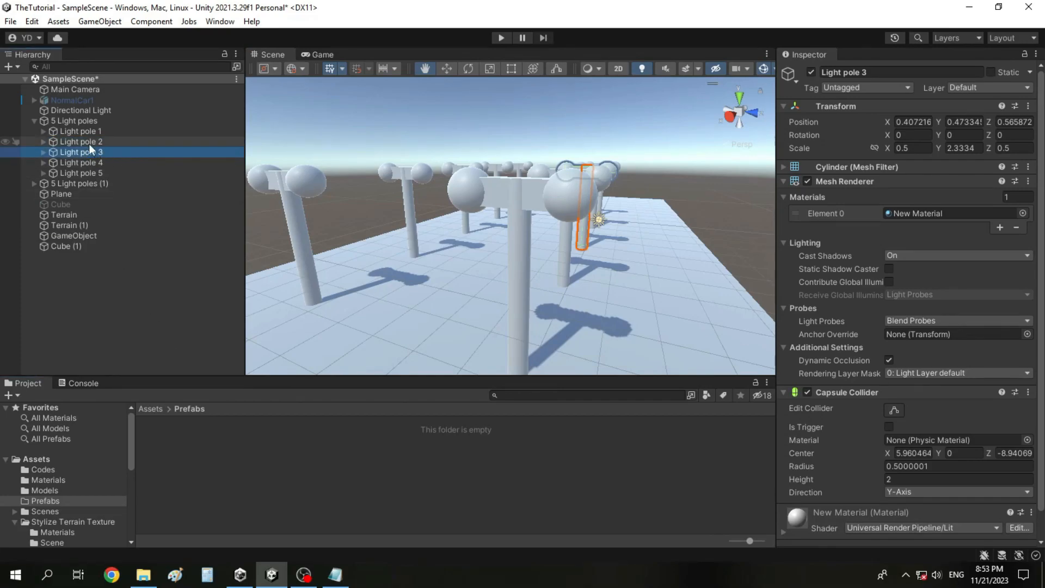
click(34, 184)
drag(116, 130, 262, 437)
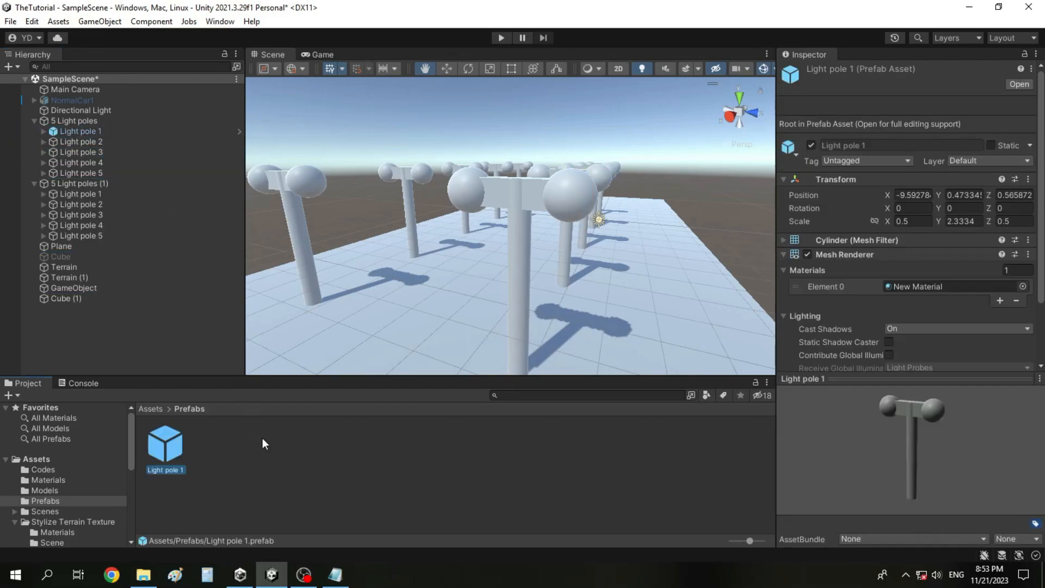
click(189, 477)
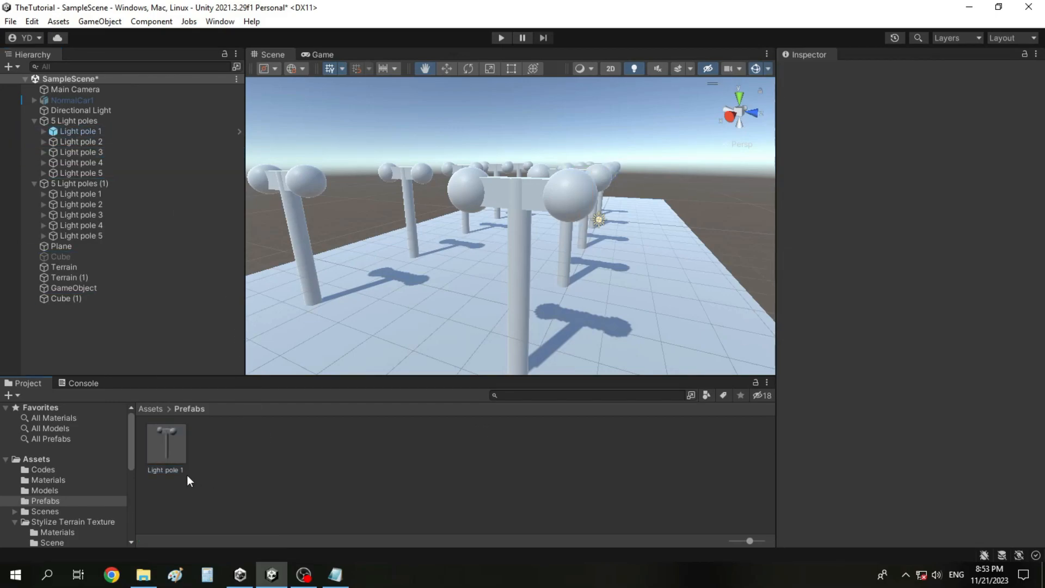
click(175, 456)
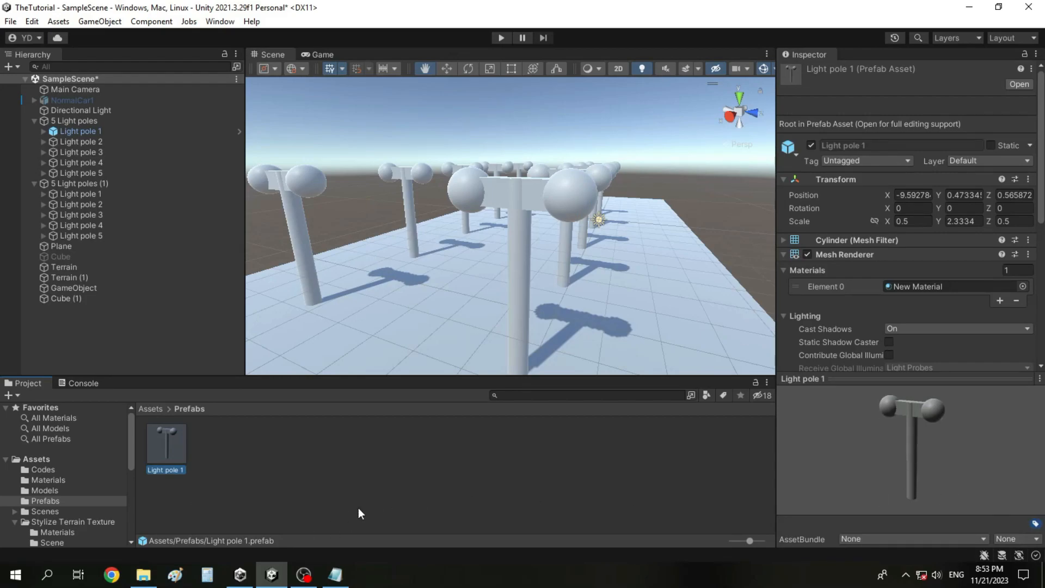
Open New Scene from the Scenes folder, saving the pending changes to SampleScene.
click(104, 511)
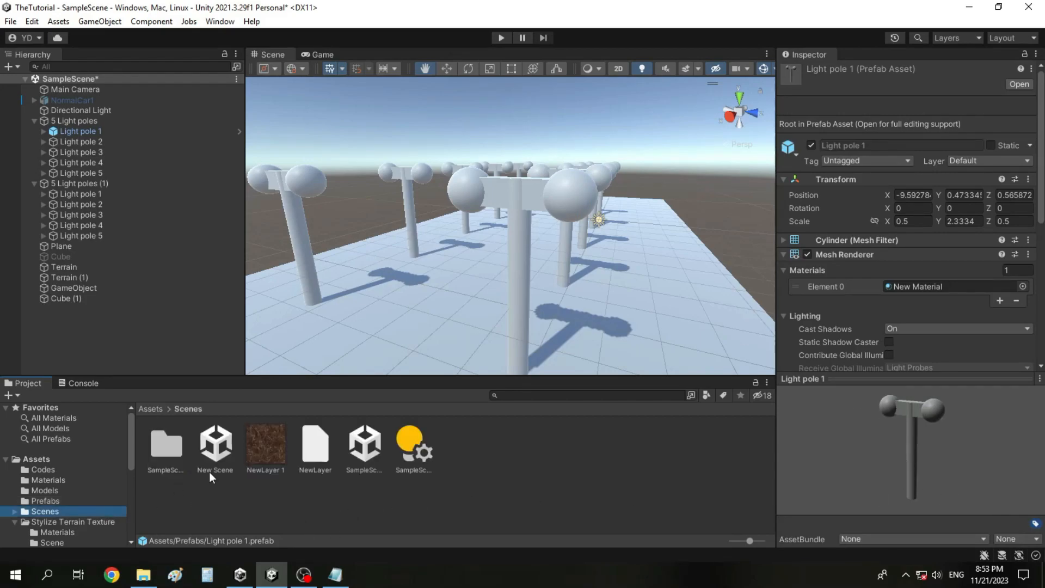
double_click(223, 444)
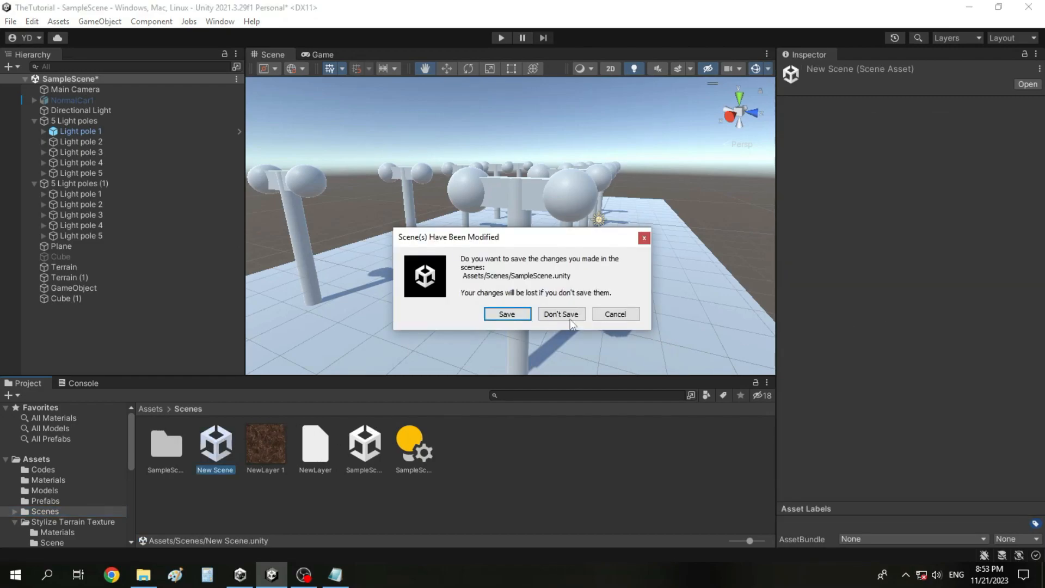
click(524, 315)
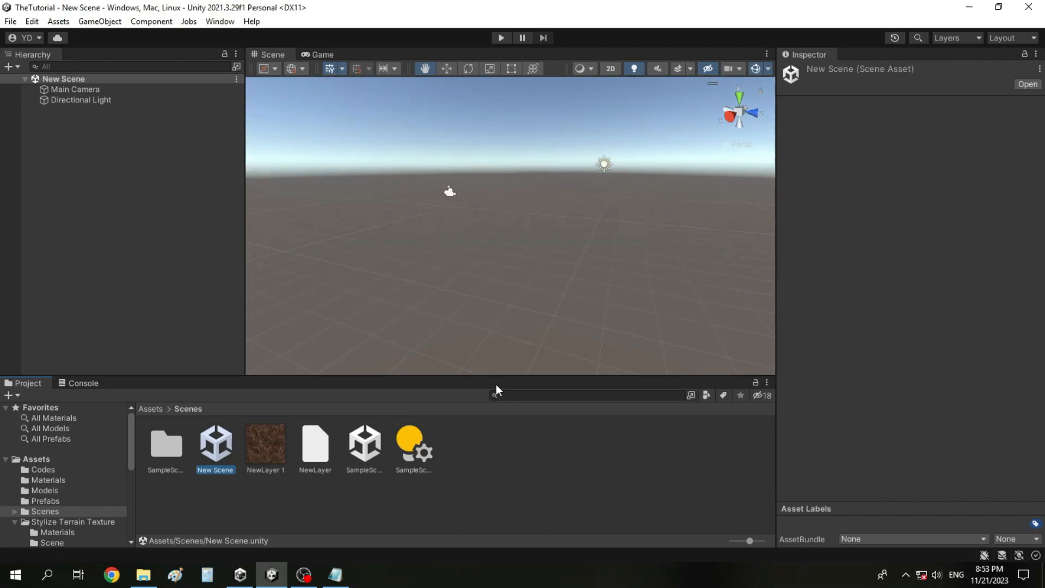
right_click(238, 514)
mouse_move(403, 174)
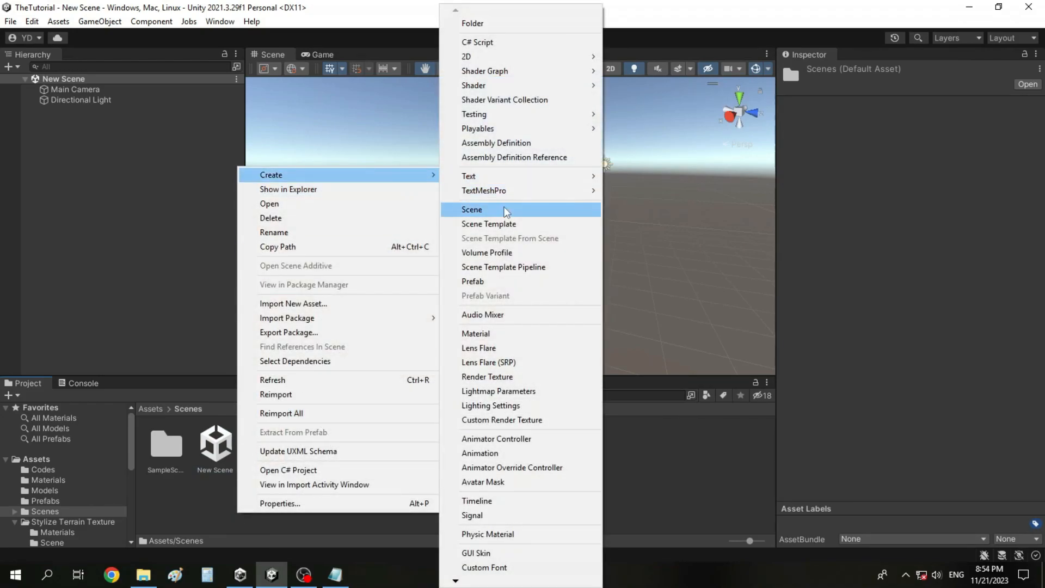
click(632, 414)
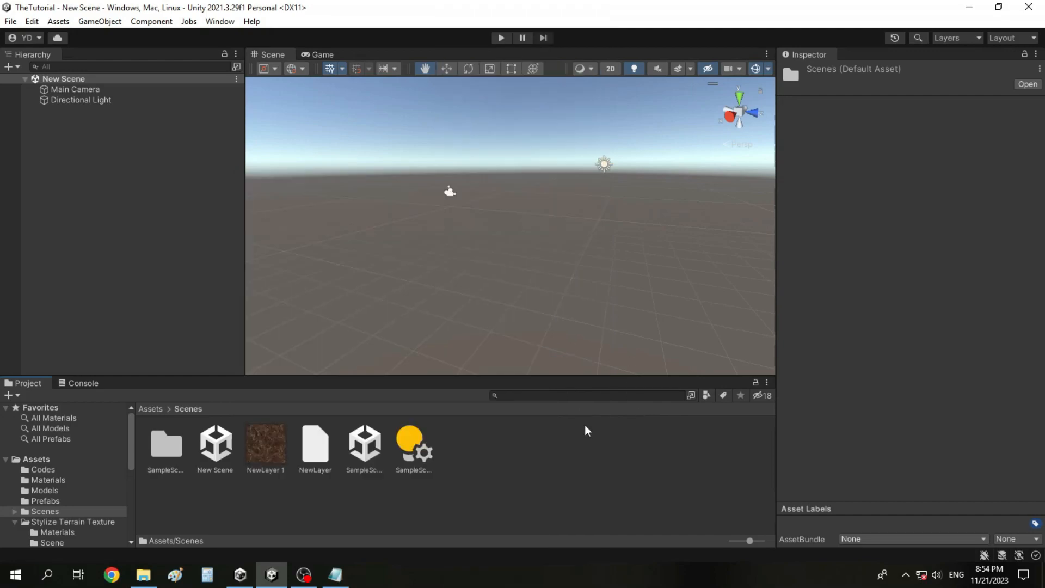
Add the Light pole 1 prefab from the Prefabs folder to New Scene and check it in the Game view.
click(182, 456)
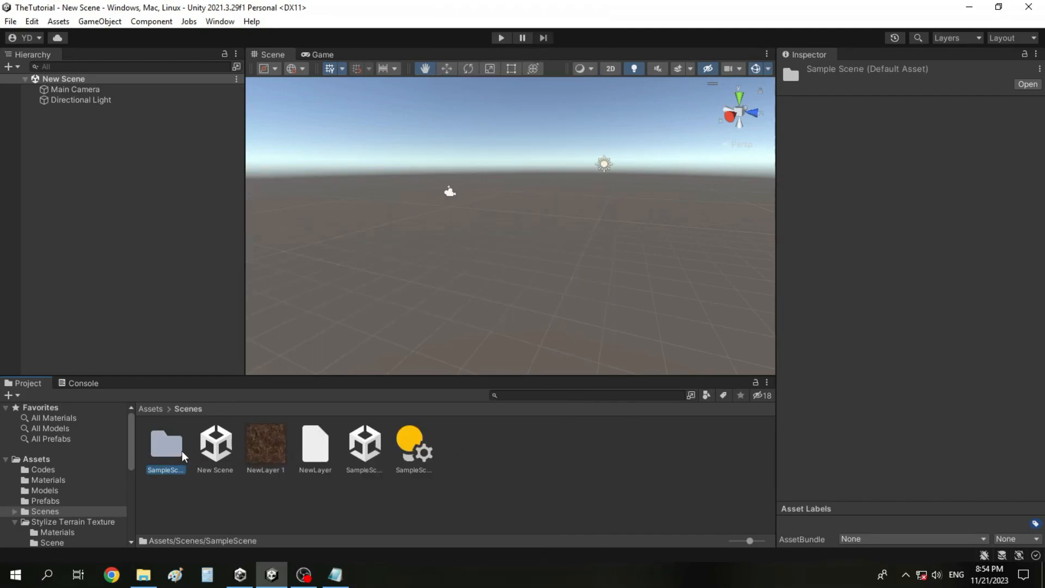
click(73, 460)
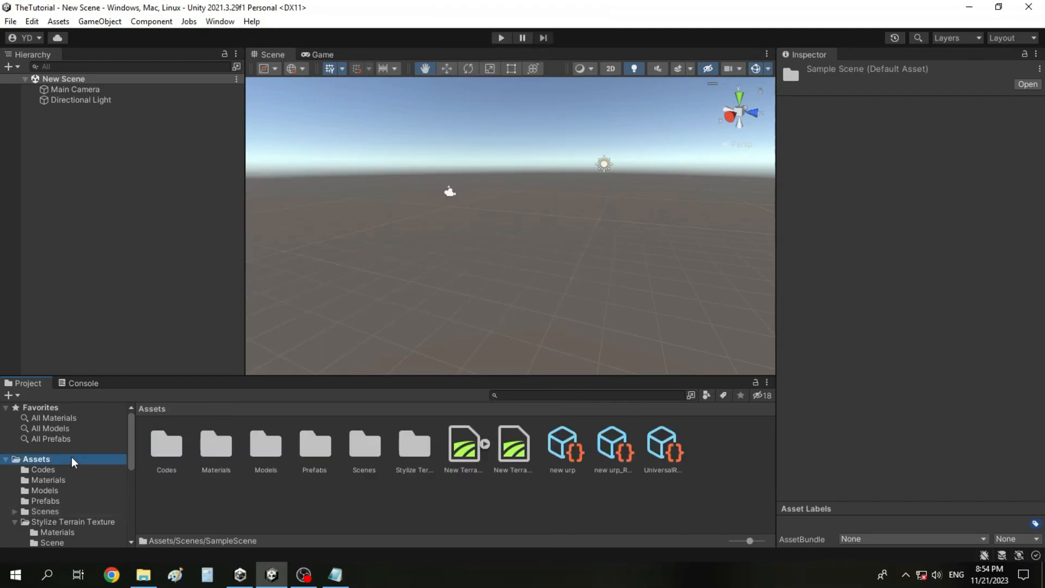
double_click(317, 449)
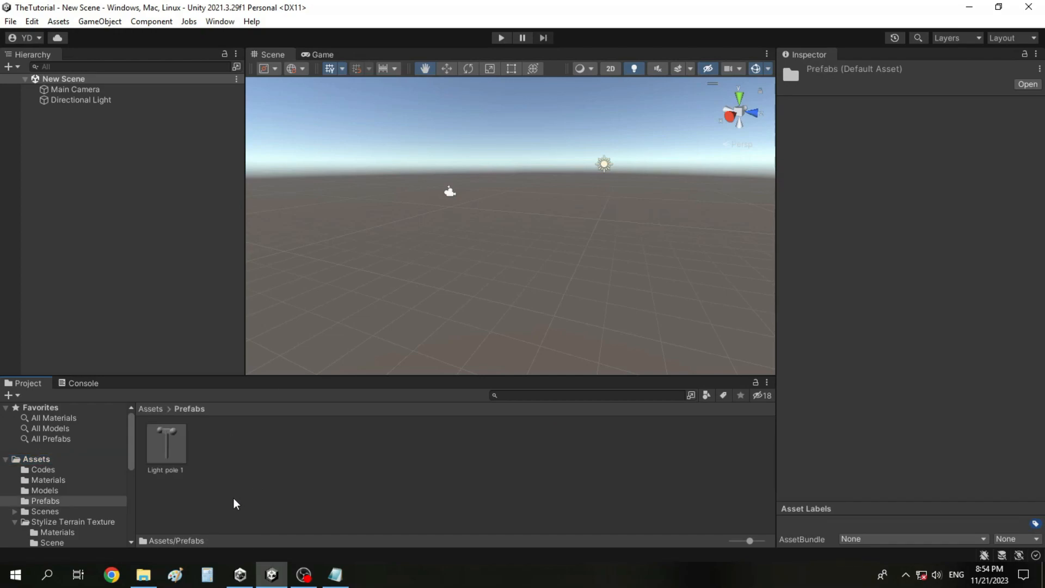
drag(170, 456, 159, 159)
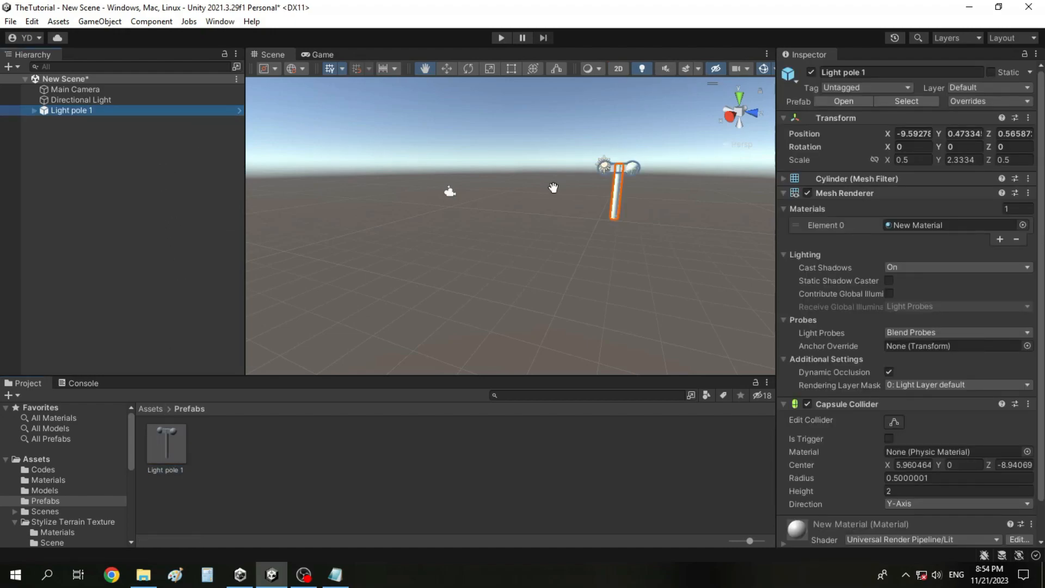
scroll(703, 196, up, 2)
right_drag(543, 199, 604, 184)
click(310, 51)
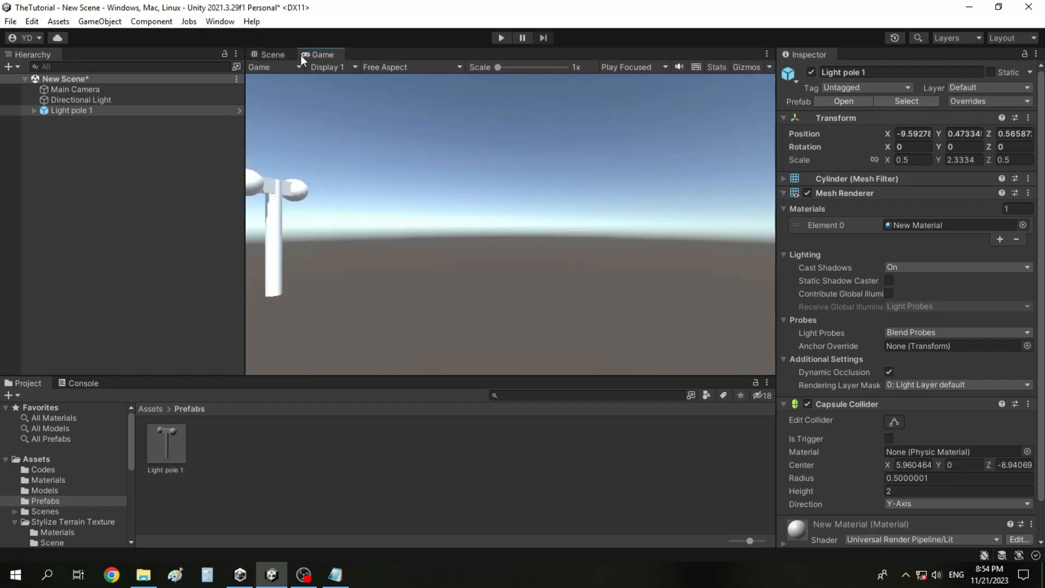
click(289, 56)
Make two extra copies of the Light pole 1 instance, one by duplicating and one by copying and pasting.
click(160, 114)
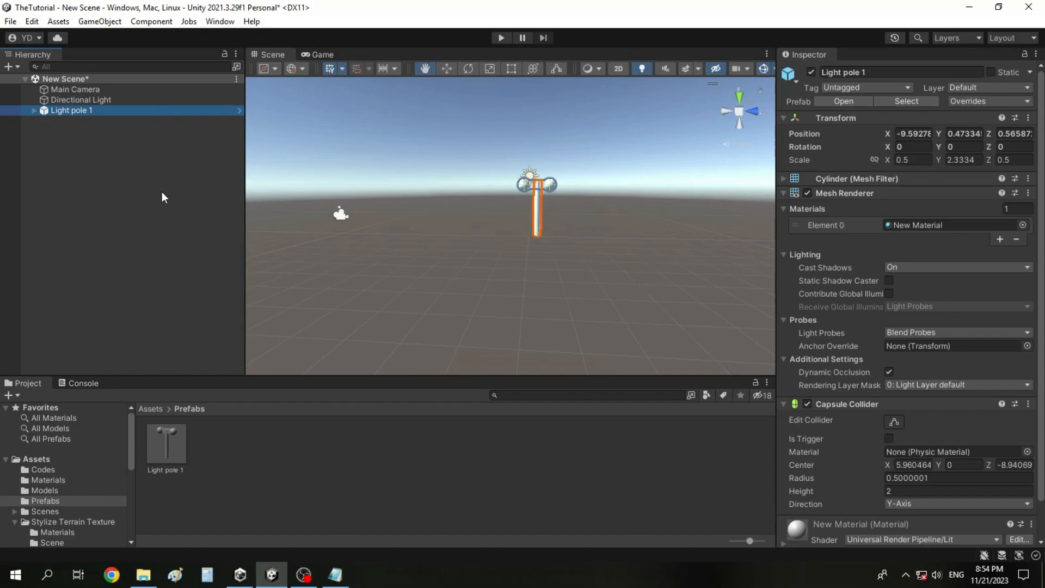
key(ctrl+d)
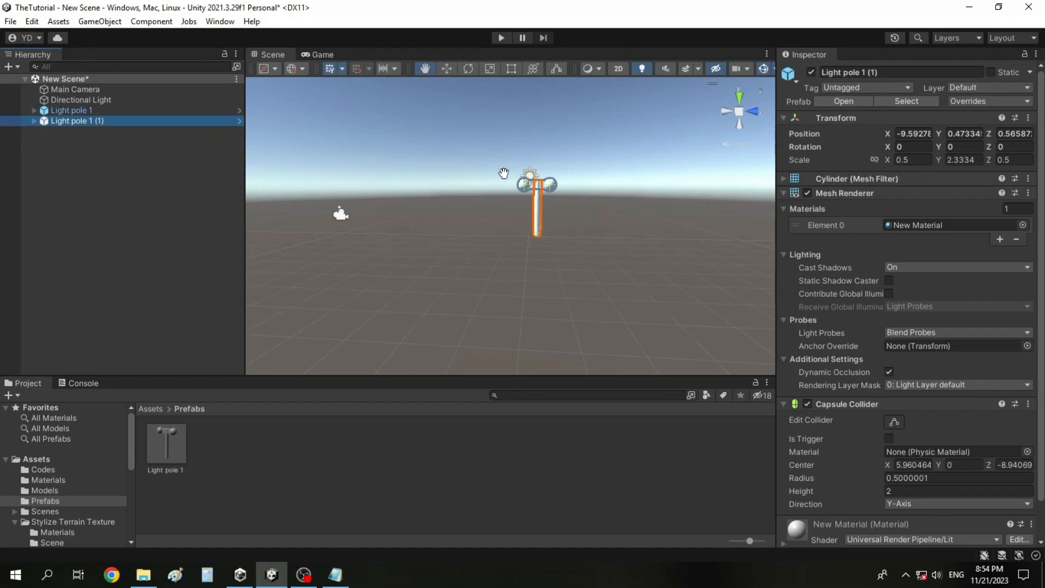
right_click(116, 127)
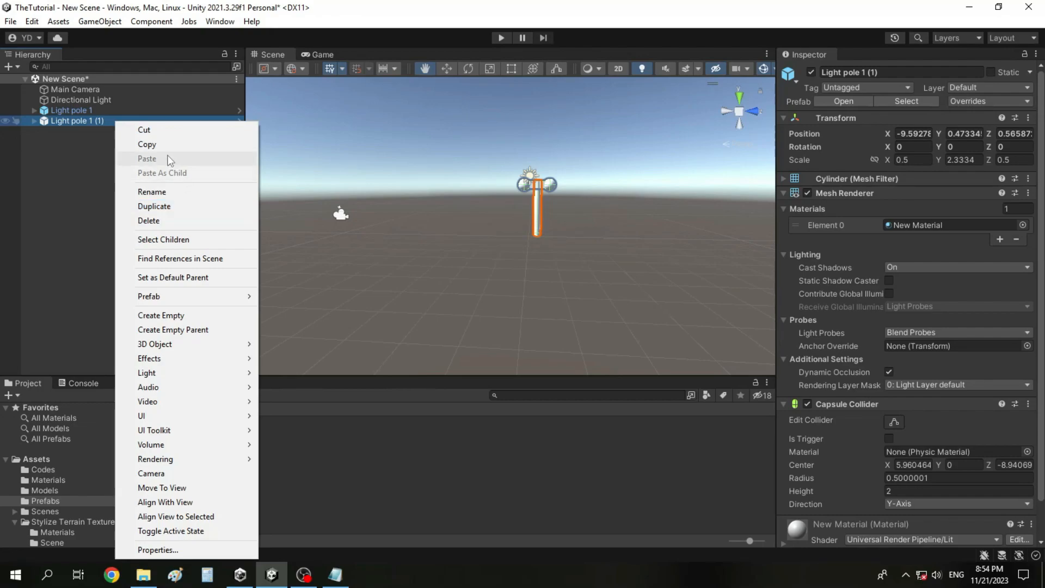
click(160, 145)
right_click(160, 146)
click(187, 184)
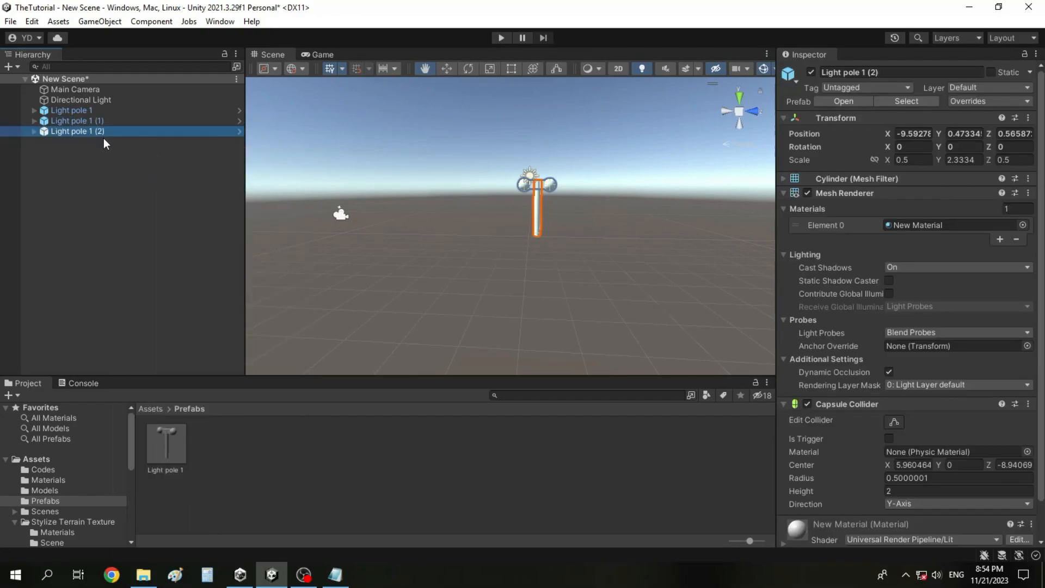
Delete the extra light pole copies and place another Light pole 1 prefab instance on the ground nearer the camera.
ctrl+click(95, 123)
key(Delete)
drag(166, 444, 417, 270)
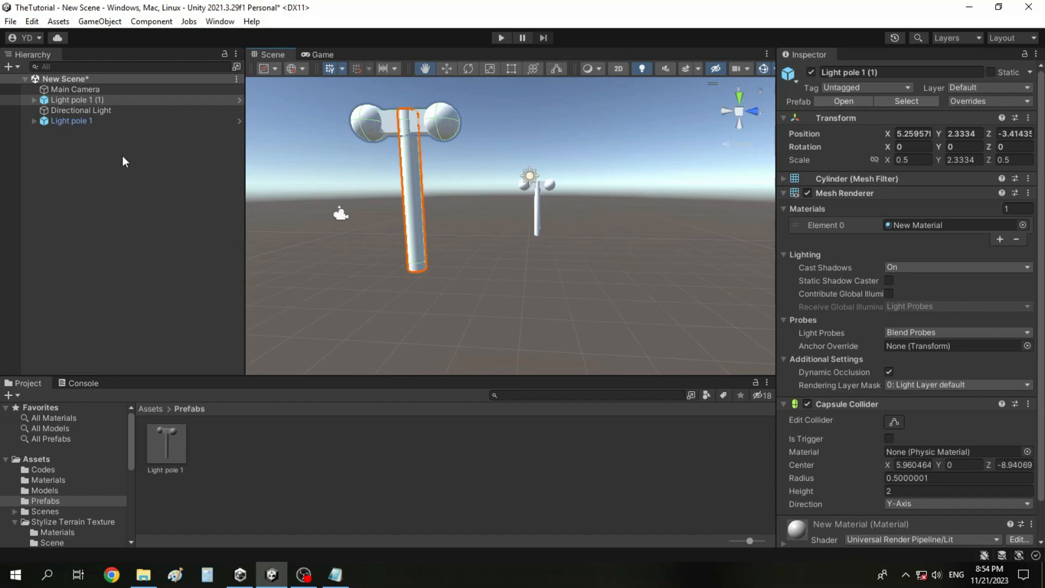
Delete both light pole instances from New Scene.
ctrl+click(104, 121)
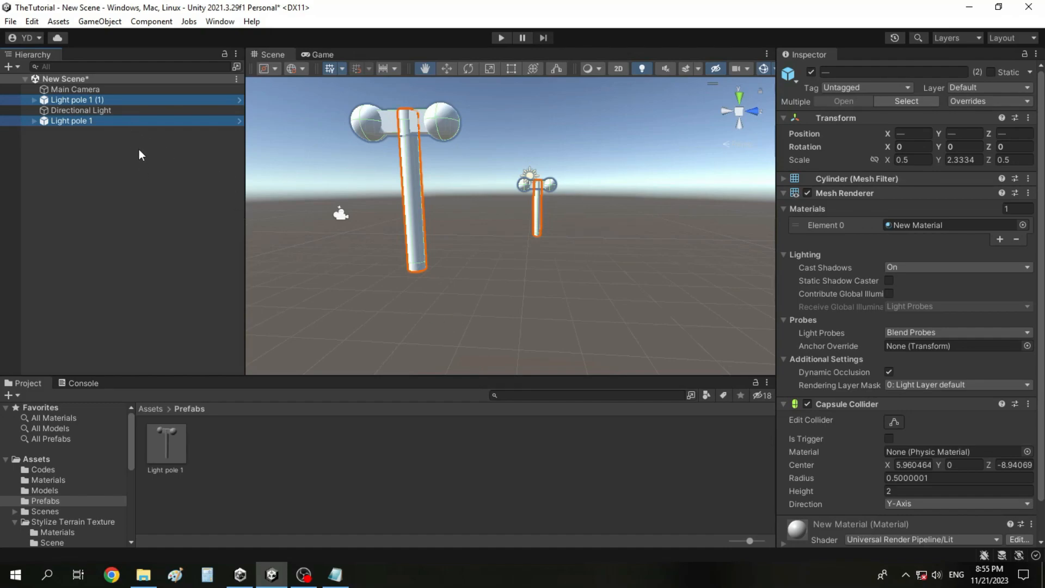
right_click(104, 126)
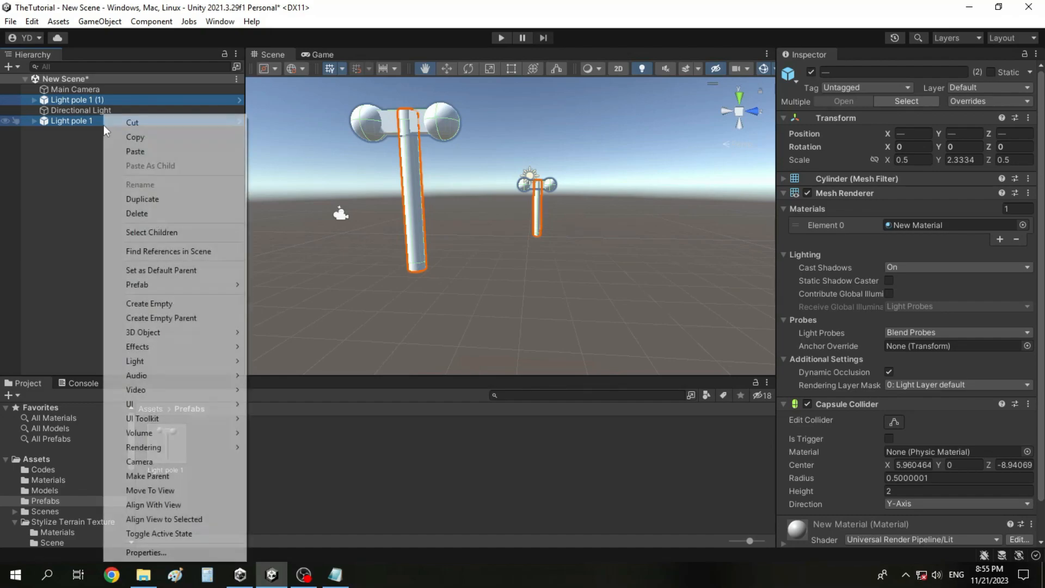
click(137, 214)
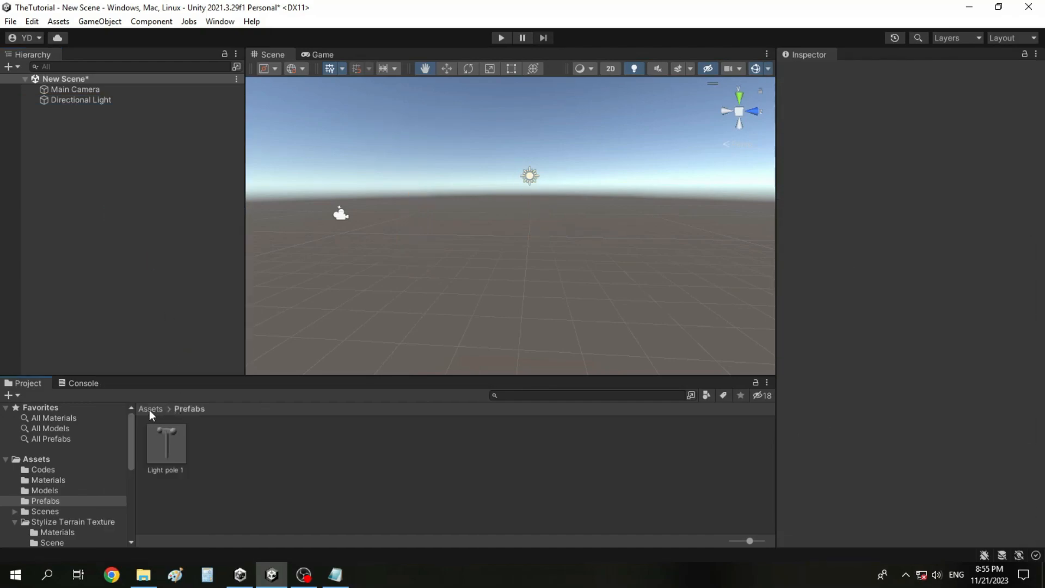
Reopen SampleScene from the Scenes folder, answering the prompt about unsaved changes.
click(148, 409)
double_click(381, 451)
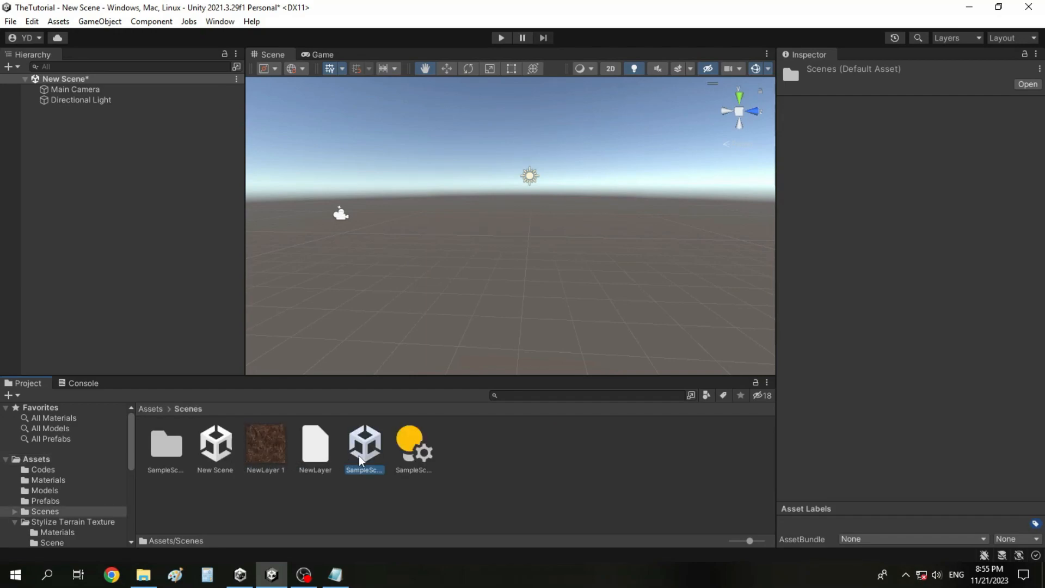
double_click(358, 456)
click(566, 316)
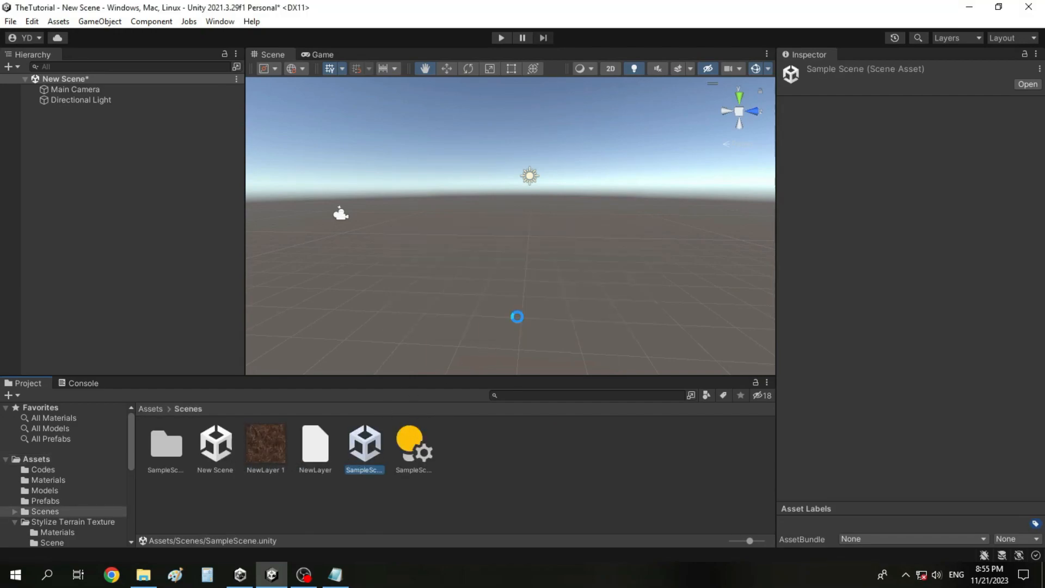
Browse the project's asset folders, including Scenes, and open the Prefabs folder.
click(143, 409)
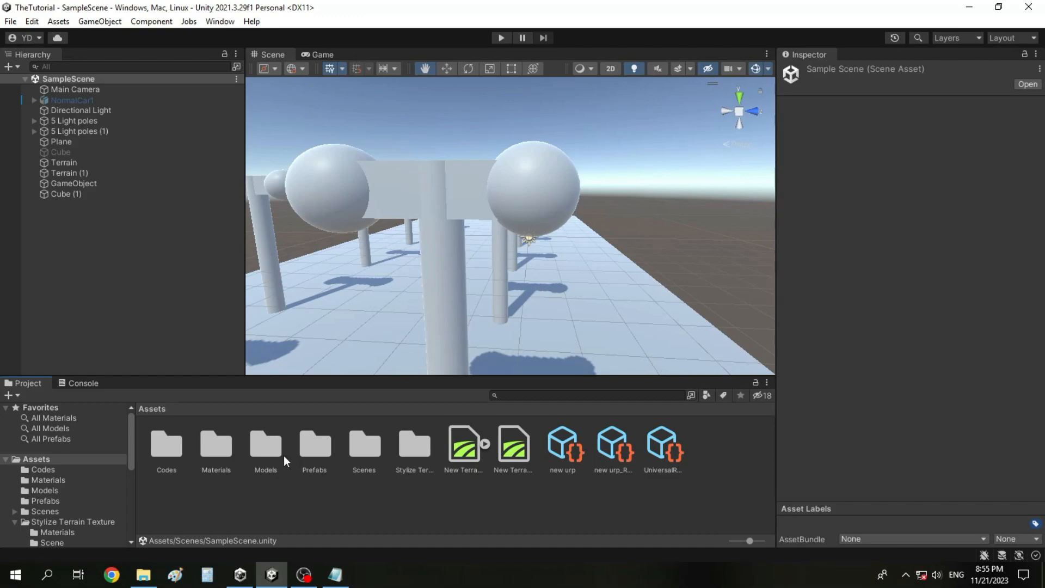
double_click(269, 453)
click(170, 408)
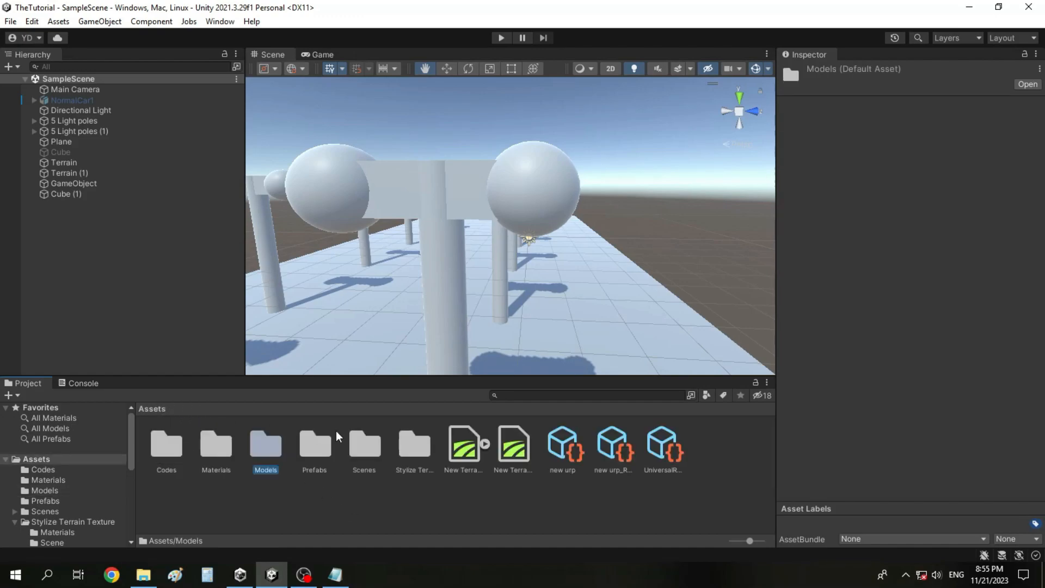
click(316, 452)
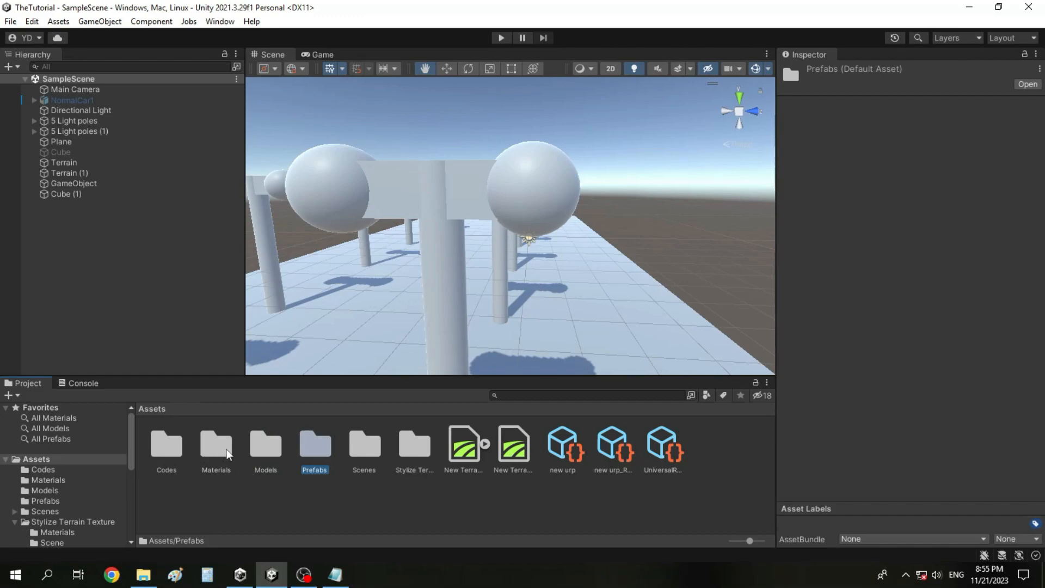
double_click(352, 457)
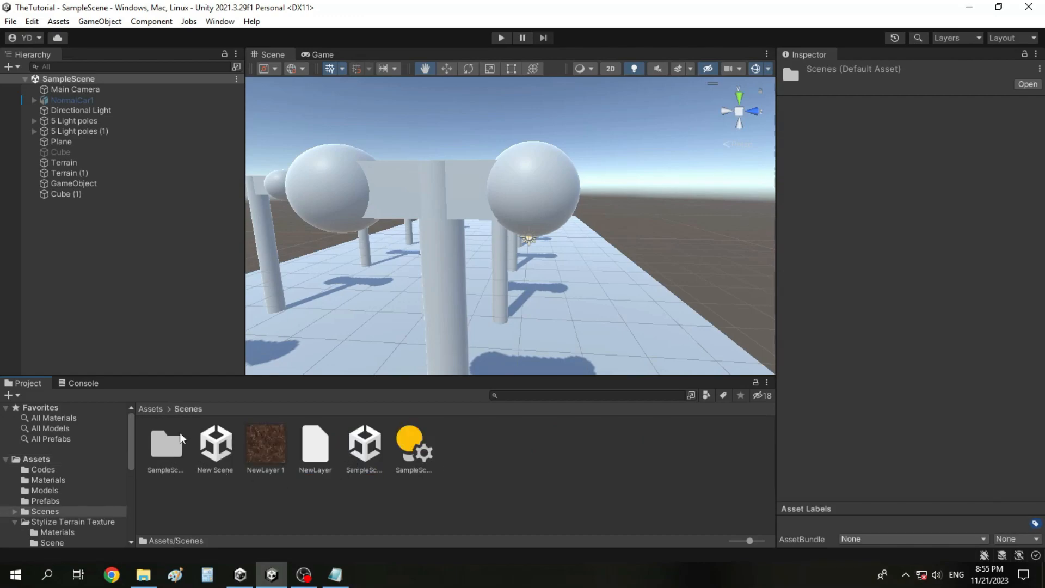
click(157, 407)
double_click(309, 456)
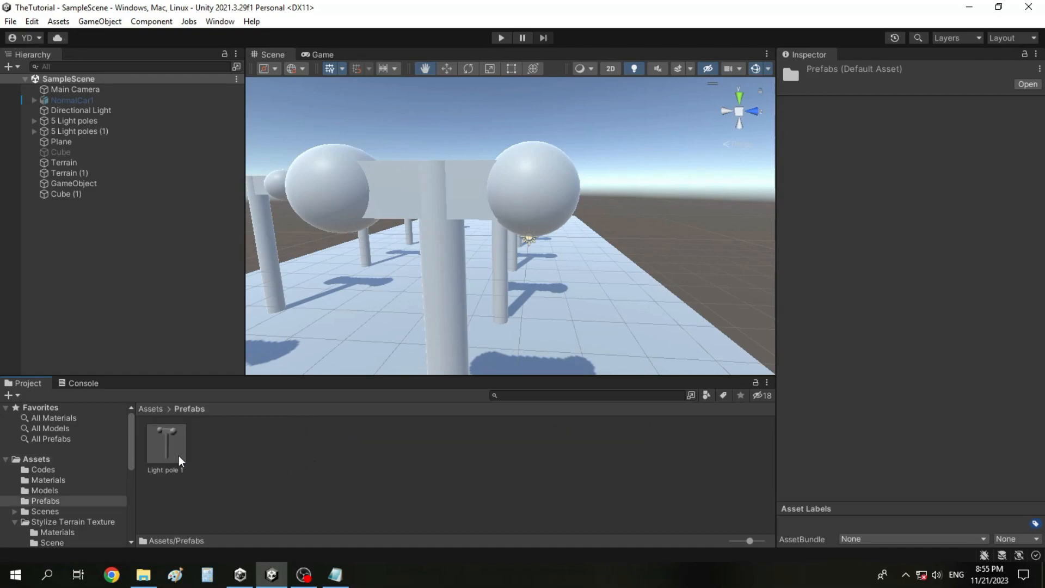
Review the items an export package of the Light pole 1 prefab would include, and close without exporting.
right_click(175, 456)
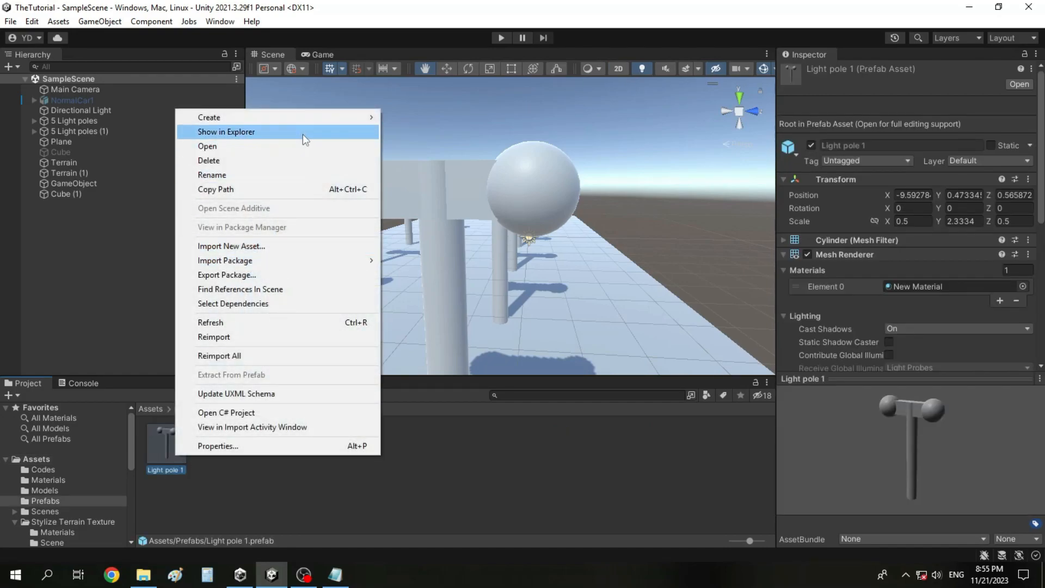
click(332, 271)
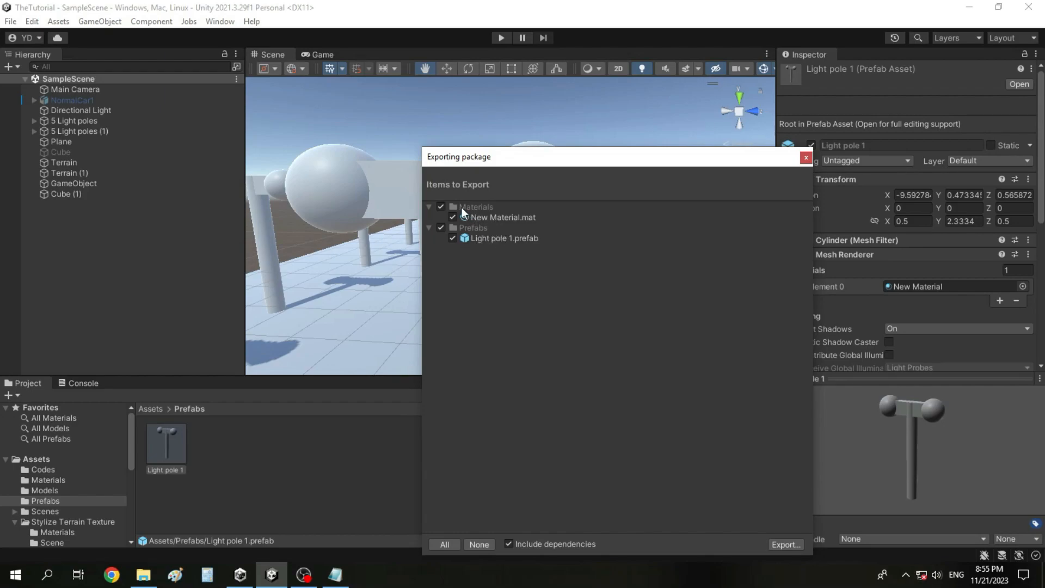
click(806, 158)
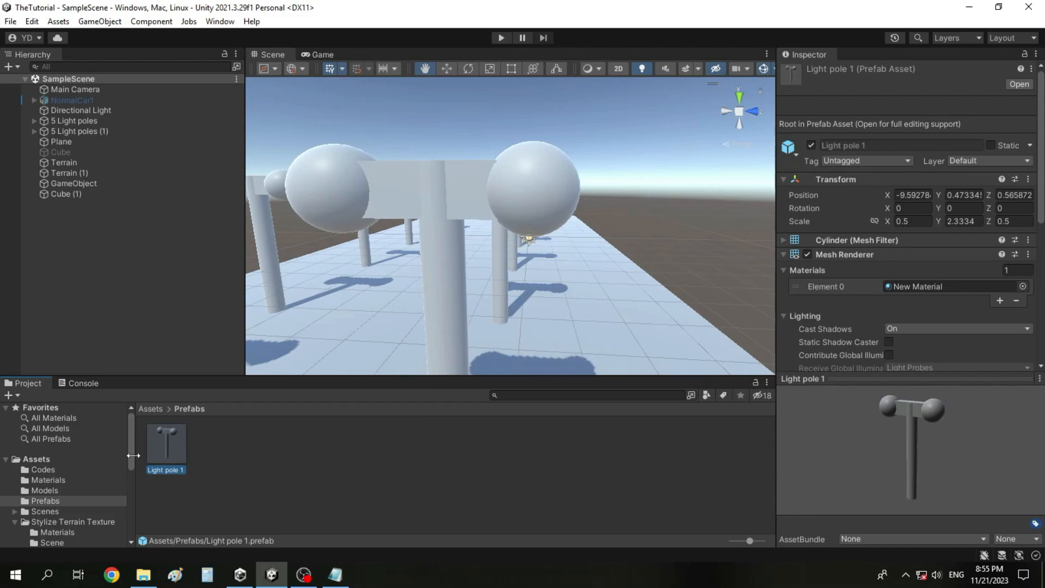
Review the export package contents for the Codes folder in Assets, and close without exporting.
click(78, 493)
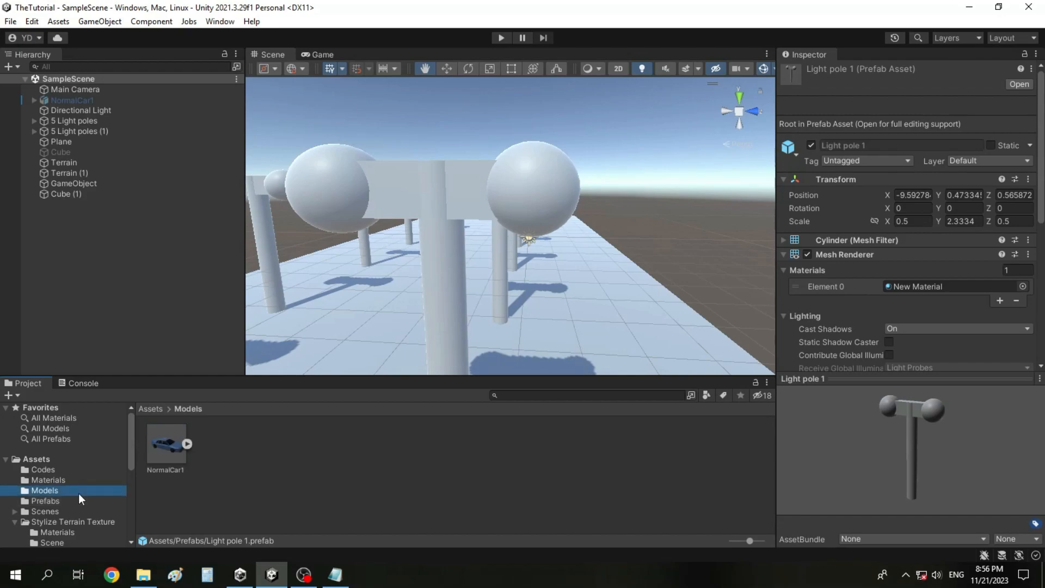
click(76, 459)
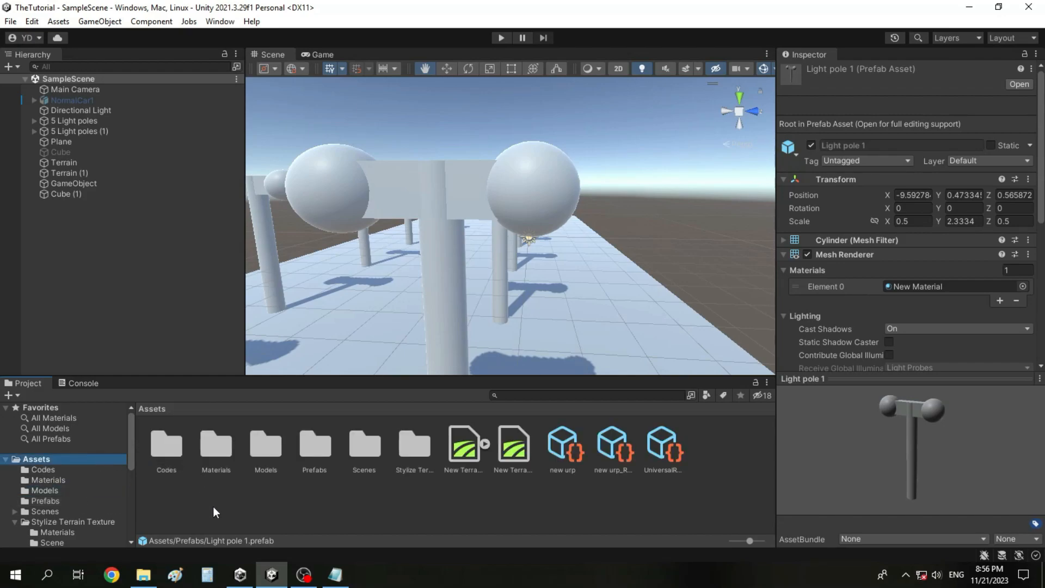
right_click(167, 455)
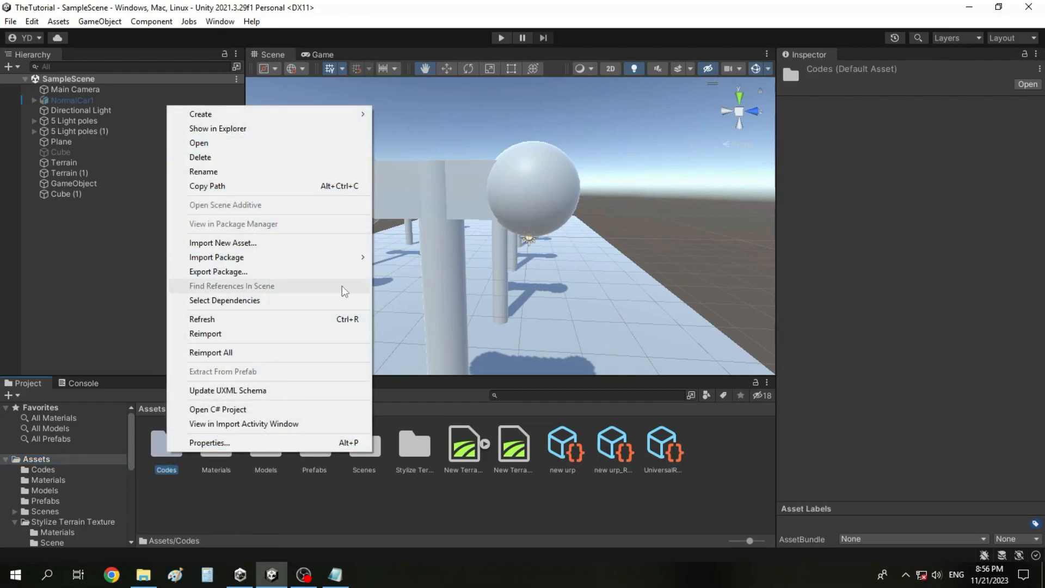
click(339, 272)
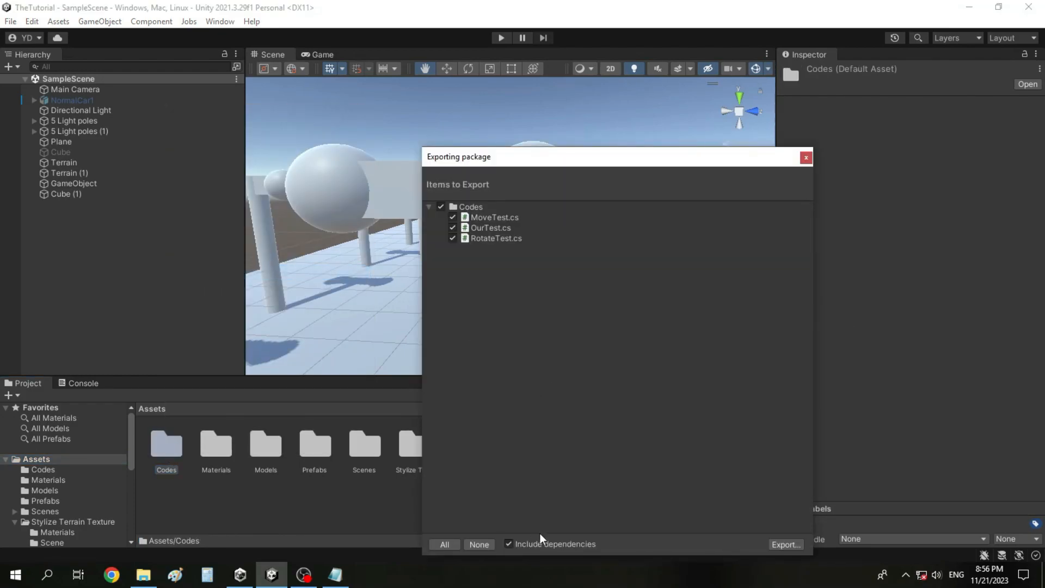
click(806, 158)
Compare the Prefabs folder's export package contents without and with Include dependencies, and close without exporting.
click(316, 446)
right_click(318, 439)
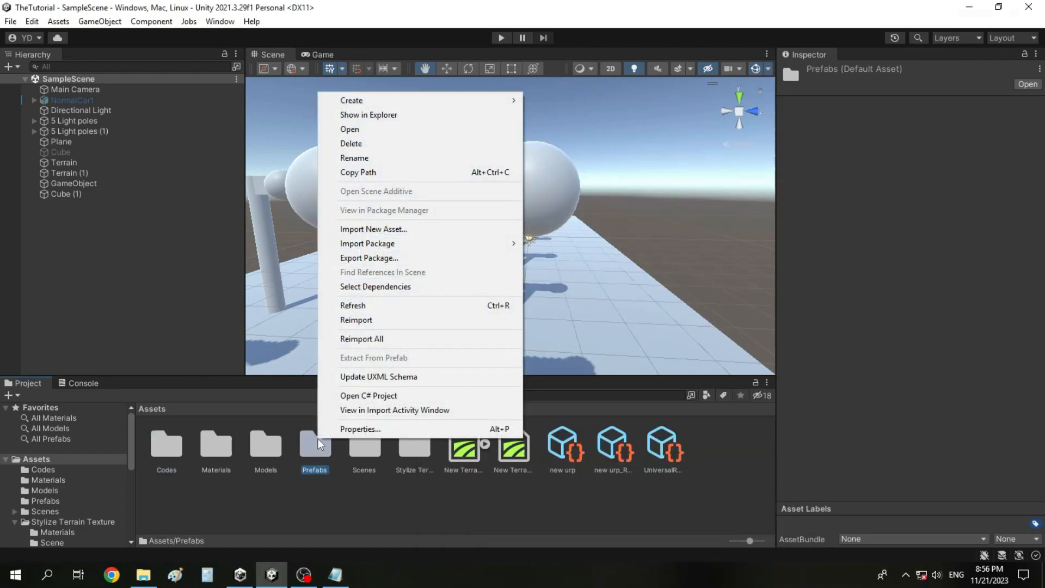
click(388, 253)
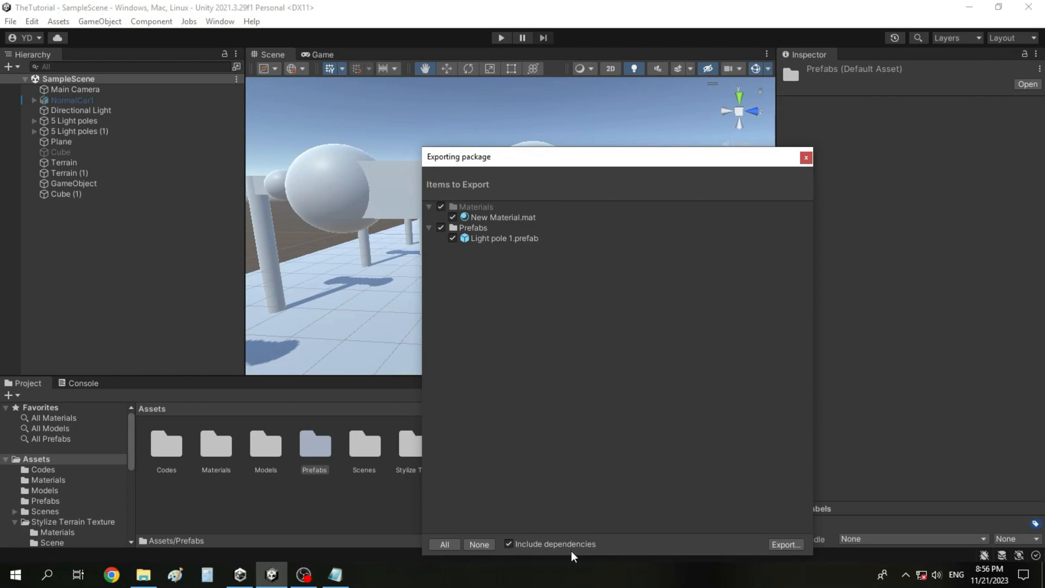
click(526, 543)
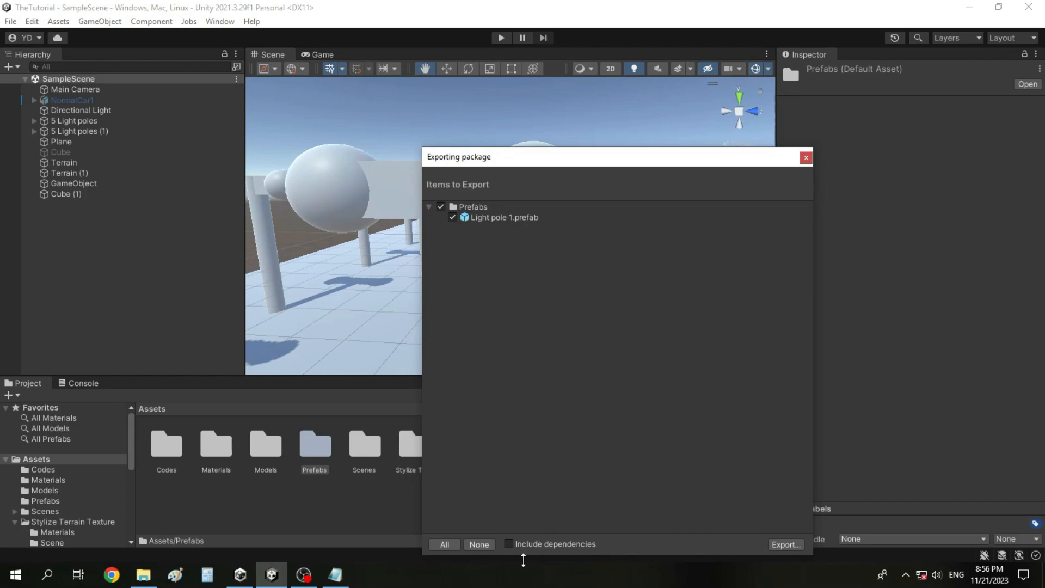
click(508, 544)
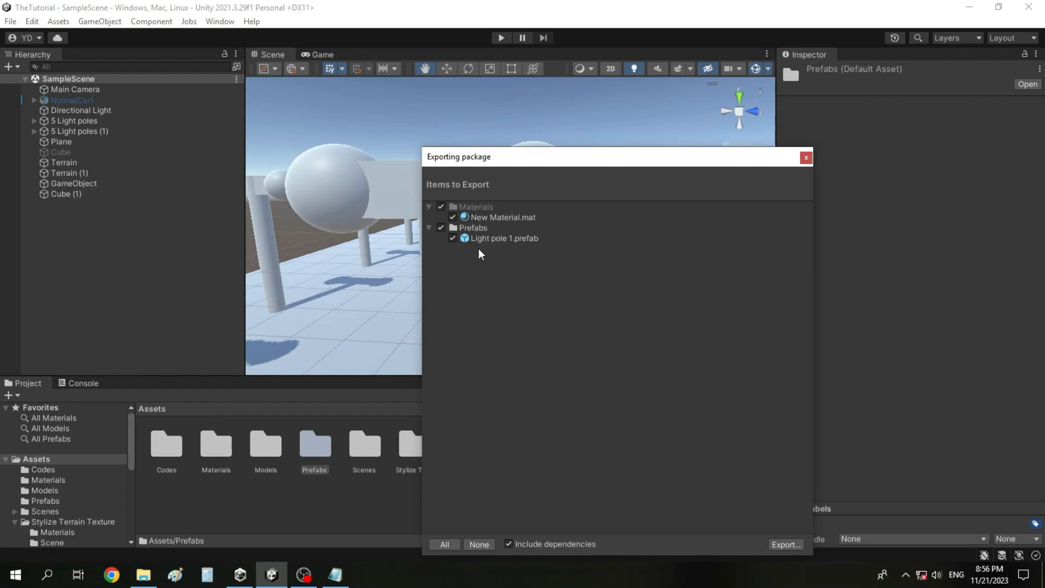
click(801, 161)
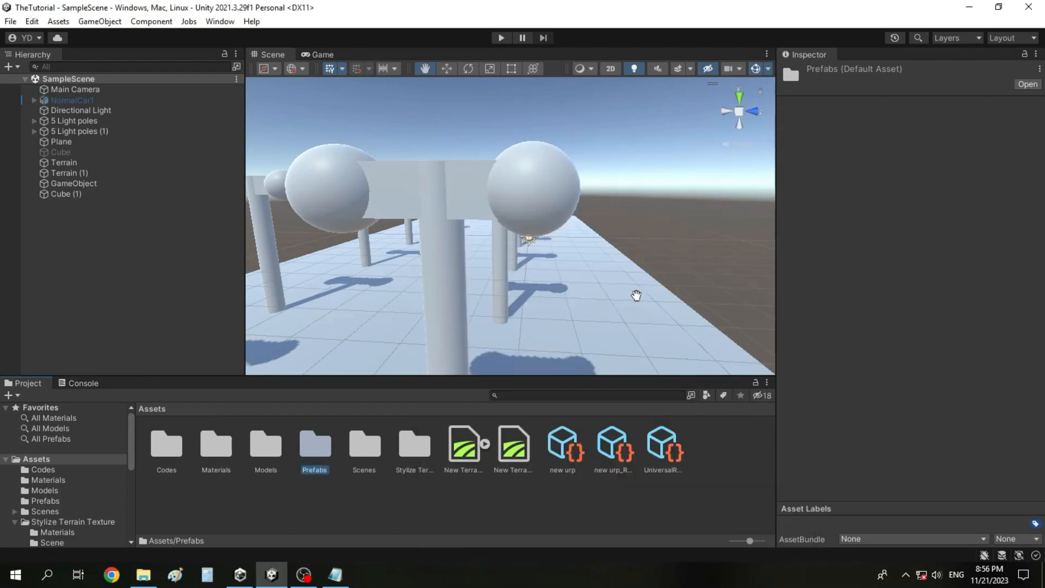
Add a Light pole 1 prefab instance to SampleScene and attach the RotateTest script from the Codes folder to it.
double_click(313, 462)
drag(152, 449, 132, 276)
click(149, 408)
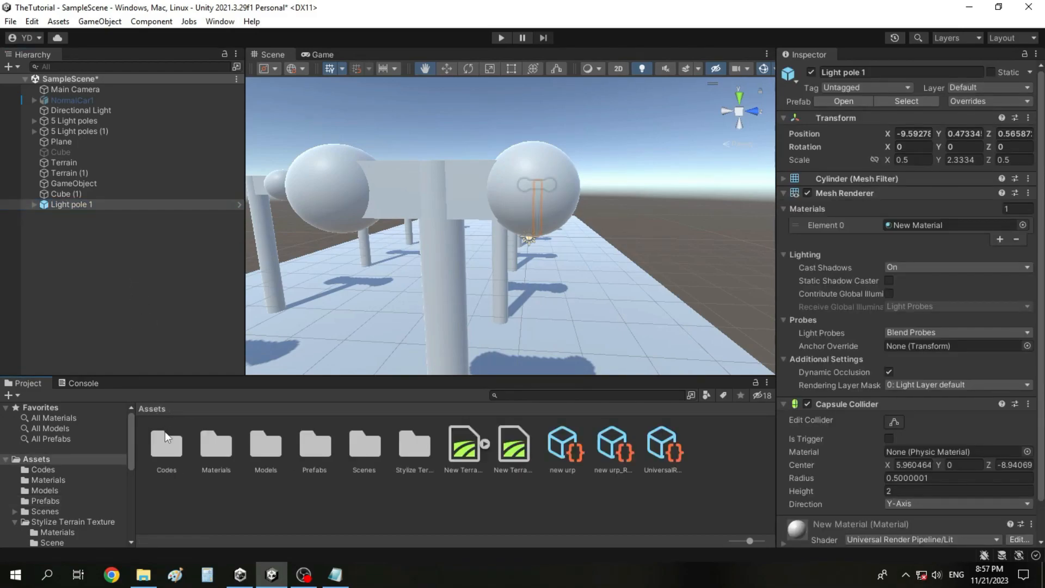
double_click(166, 446)
click(90, 205)
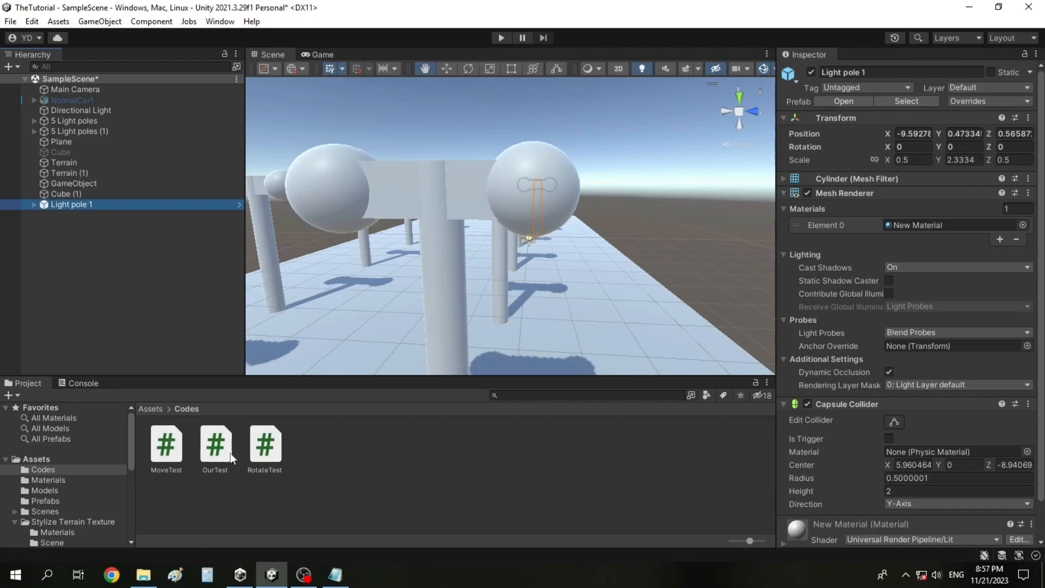
scroll(841, 474, down, 2)
drag(265, 445, 887, 536)
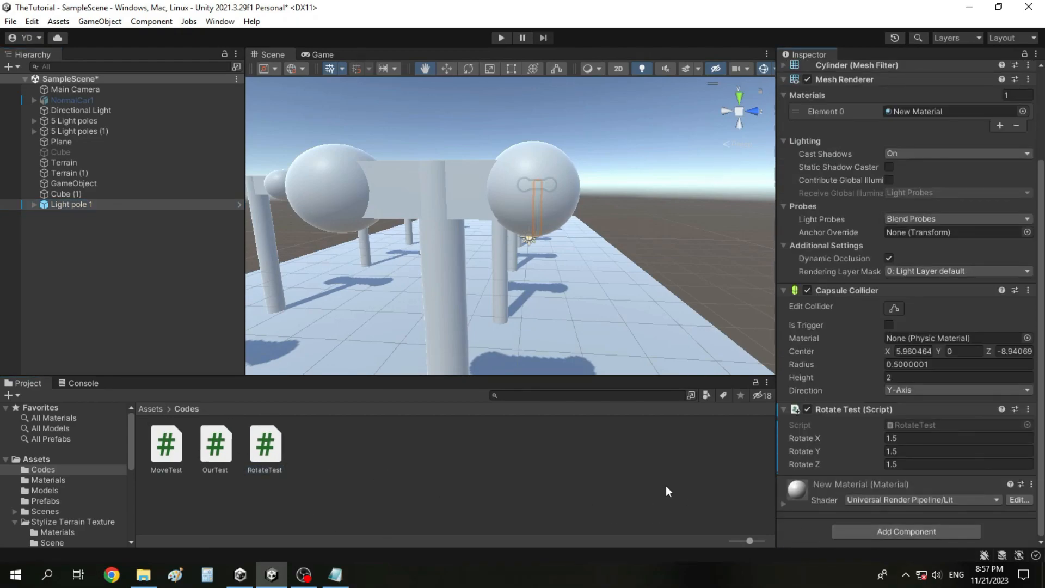
Save the scripted light pole as a new original prefab in the Prefabs folder and delete its instance from the scene.
double_click(132, 204)
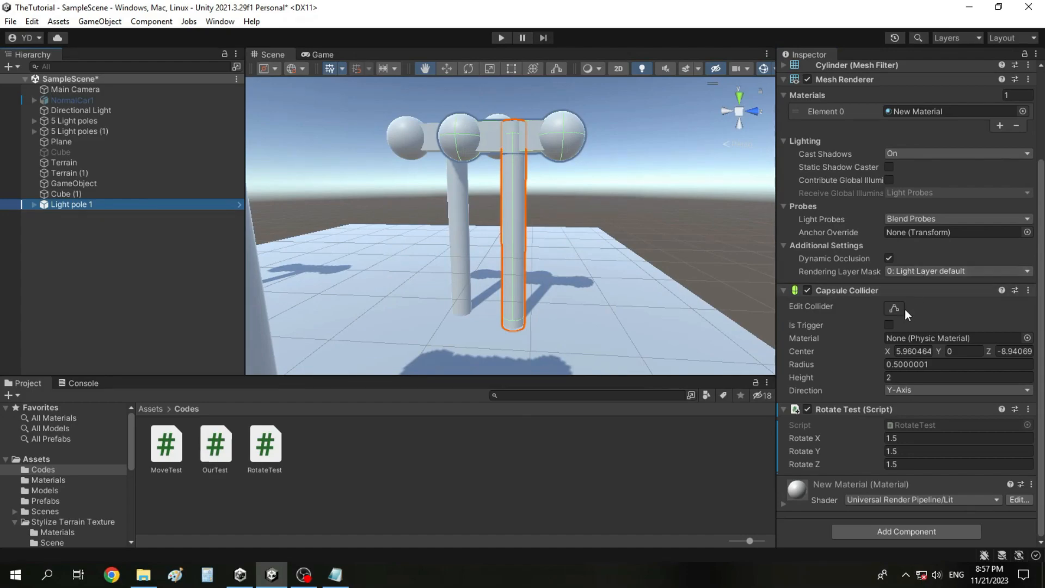
scroll(906, 307, up, 4)
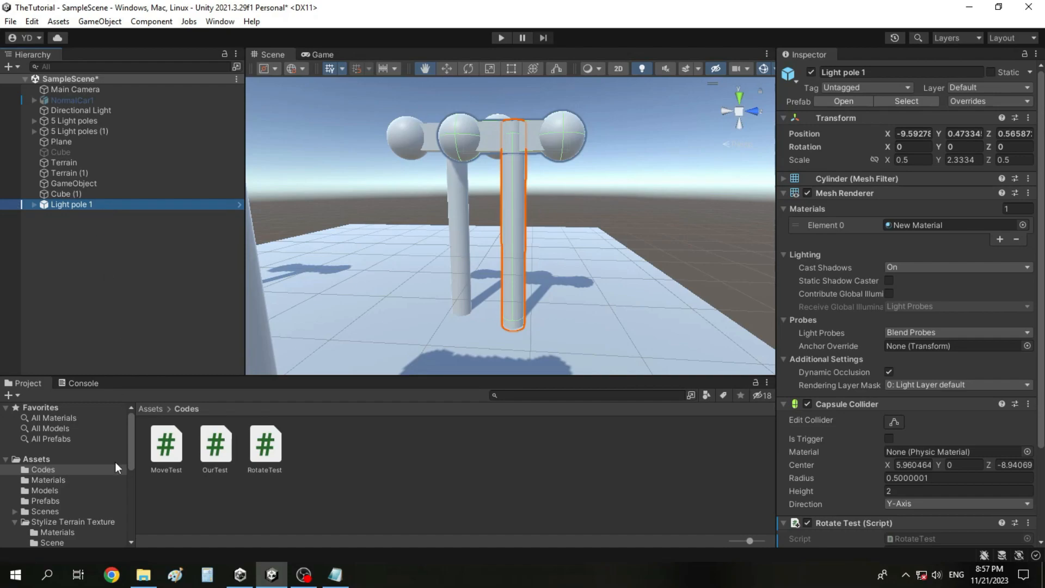
click(51, 496)
drag(63, 201, 417, 501)
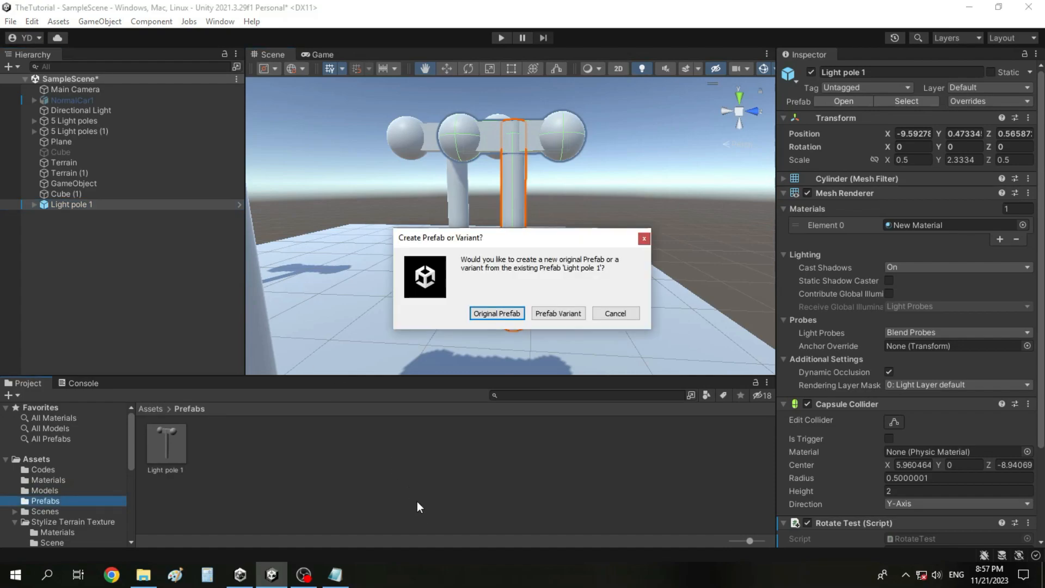
click(497, 313)
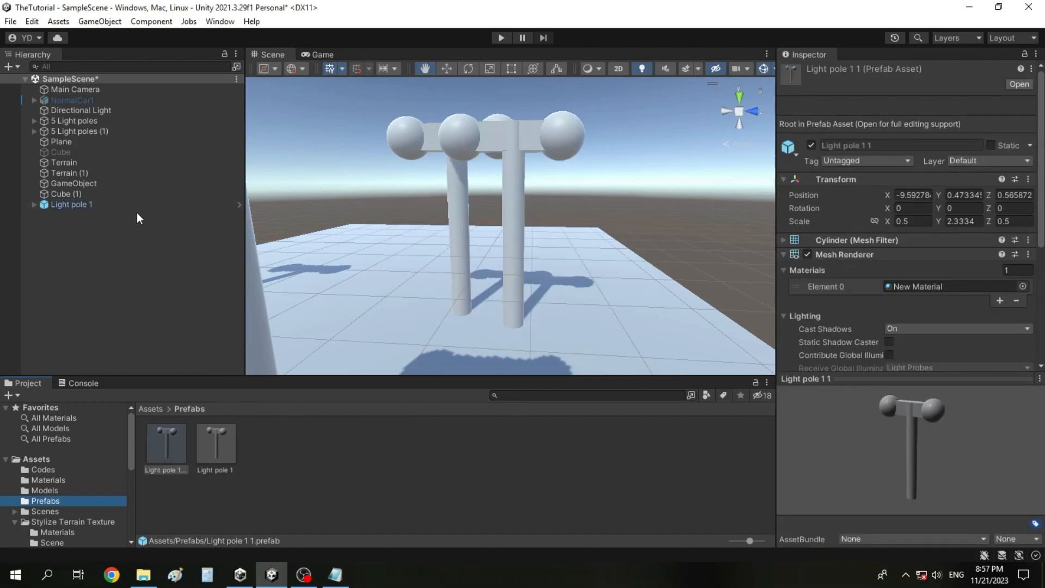
right_click(125, 204)
click(150, 222)
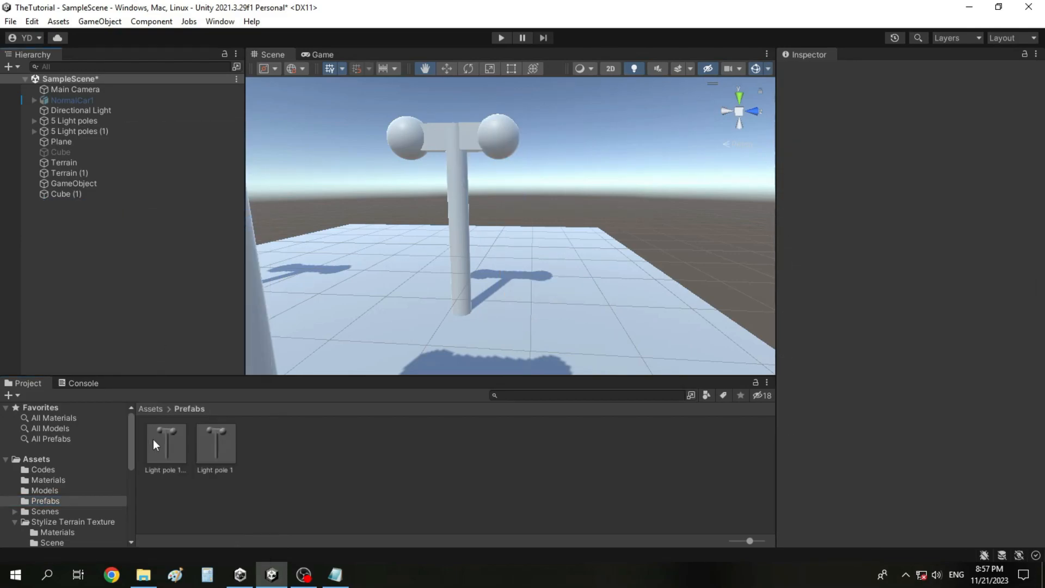
Inspect the new light pole prefab's components and its export package contents, and close without exporting.
click(154, 442)
scroll(985, 312, down, 5)
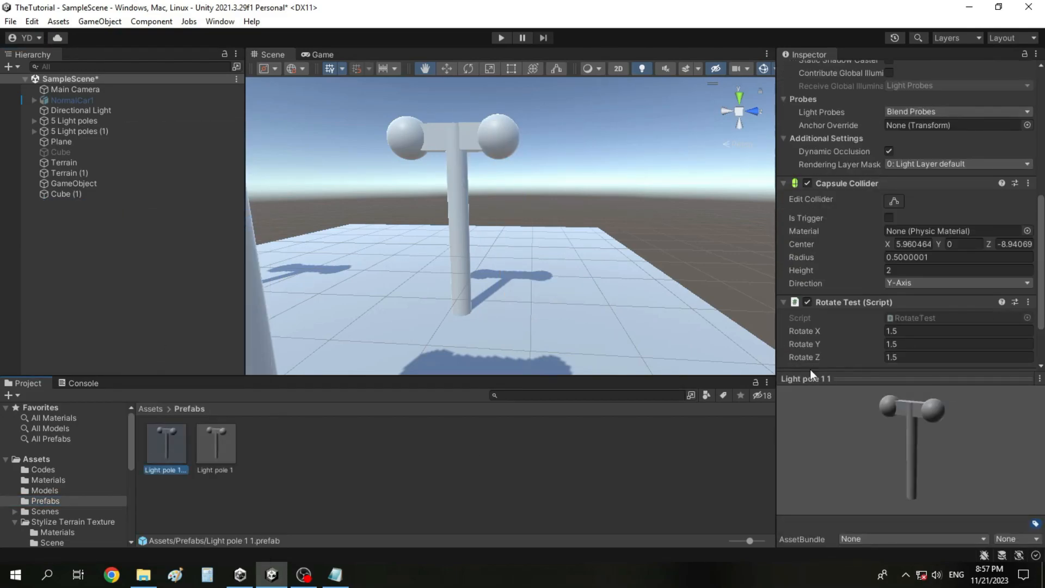
right_click(185, 448)
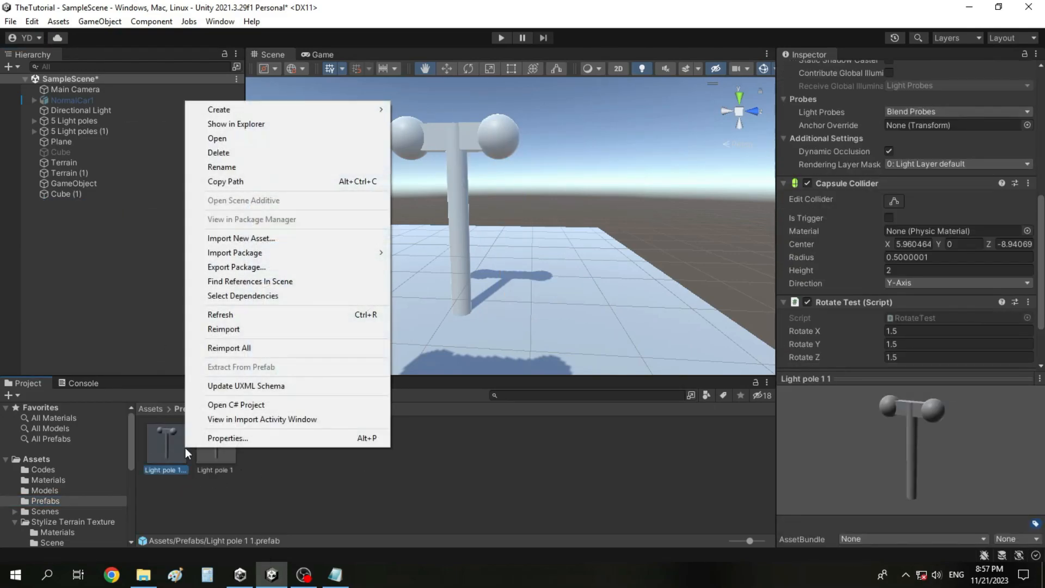
click(305, 274)
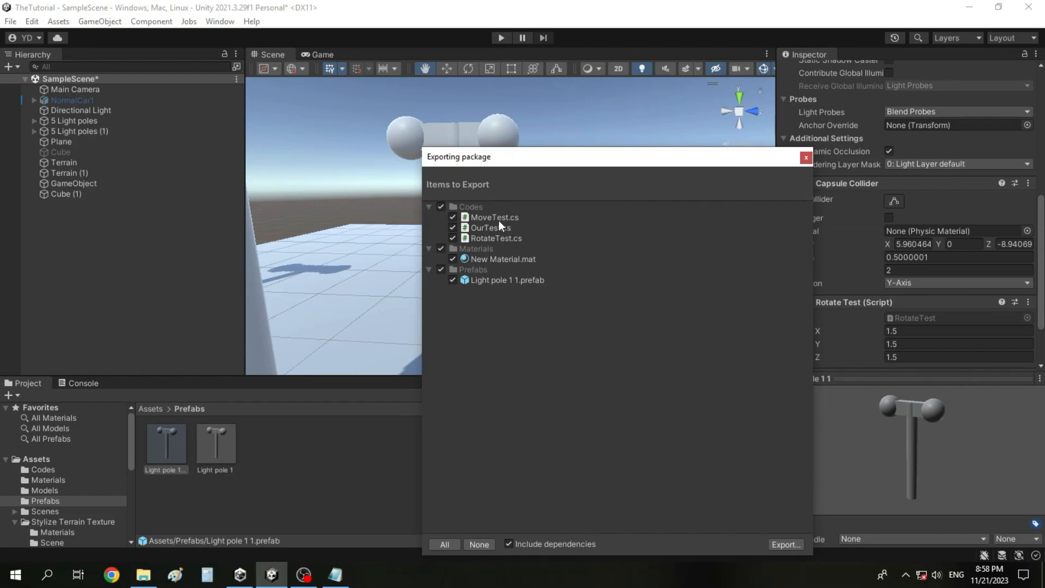
click(806, 158)
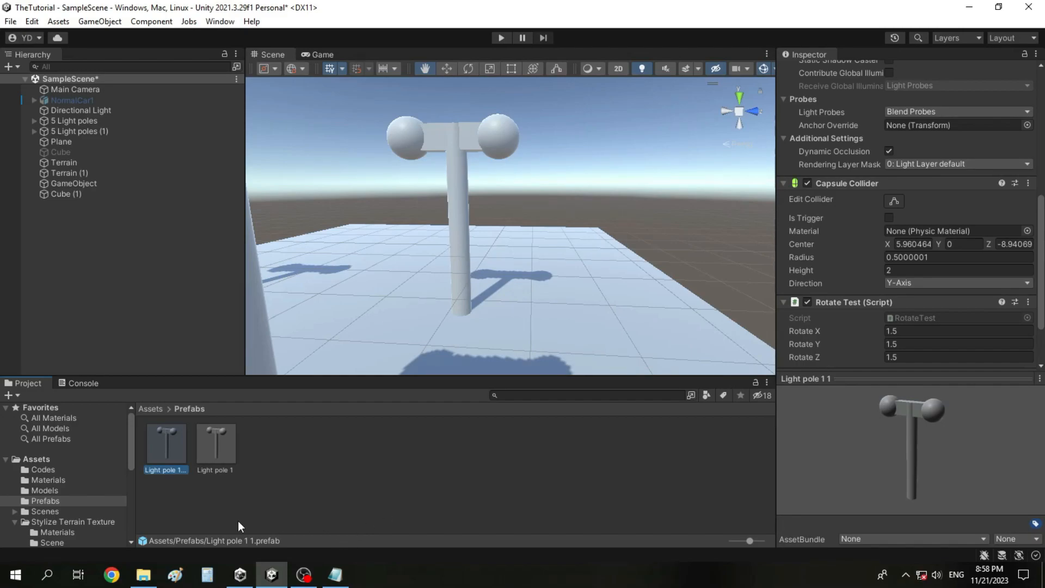
Place an instance of the new Light pole 1 1 prefab in SampleScene and select it.
drag(167, 442, 128, 296)
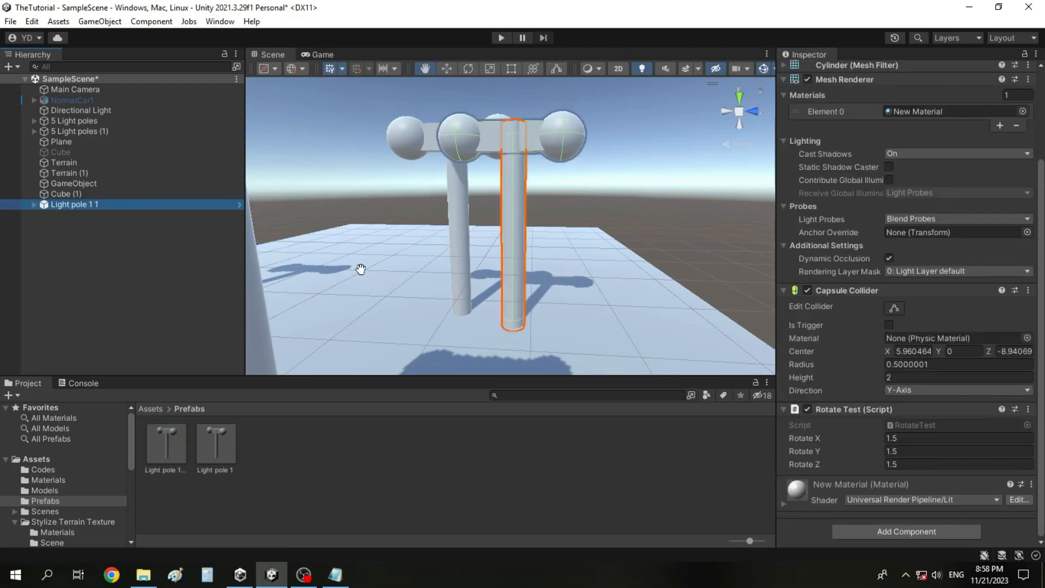
click(149, 266)
click(154, 201)
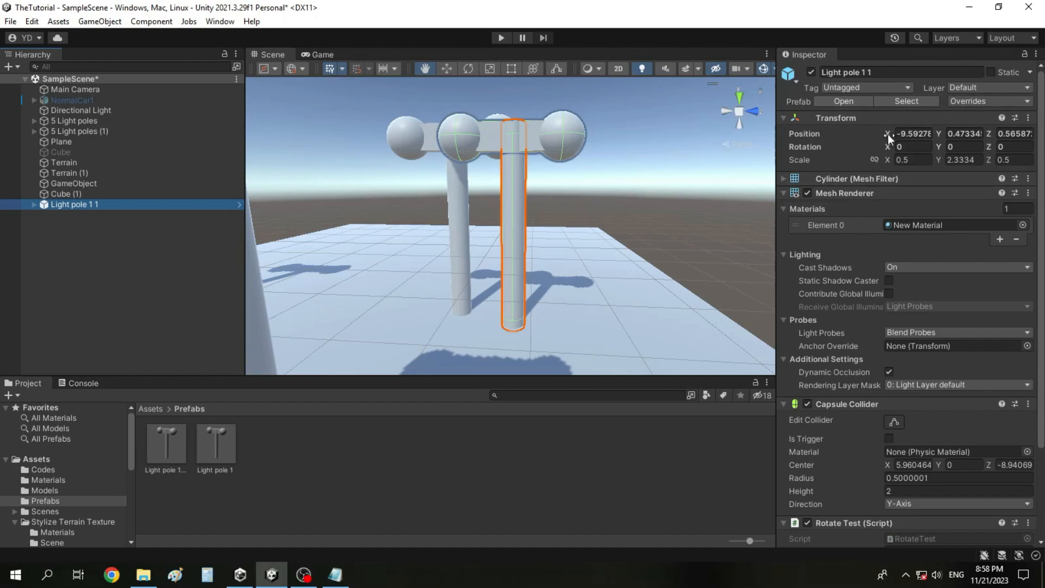
Set Rotate Y to 41 in the Rotate Test script of the Light pole 1 1 instance.
scroll(877, 327, down, 3)
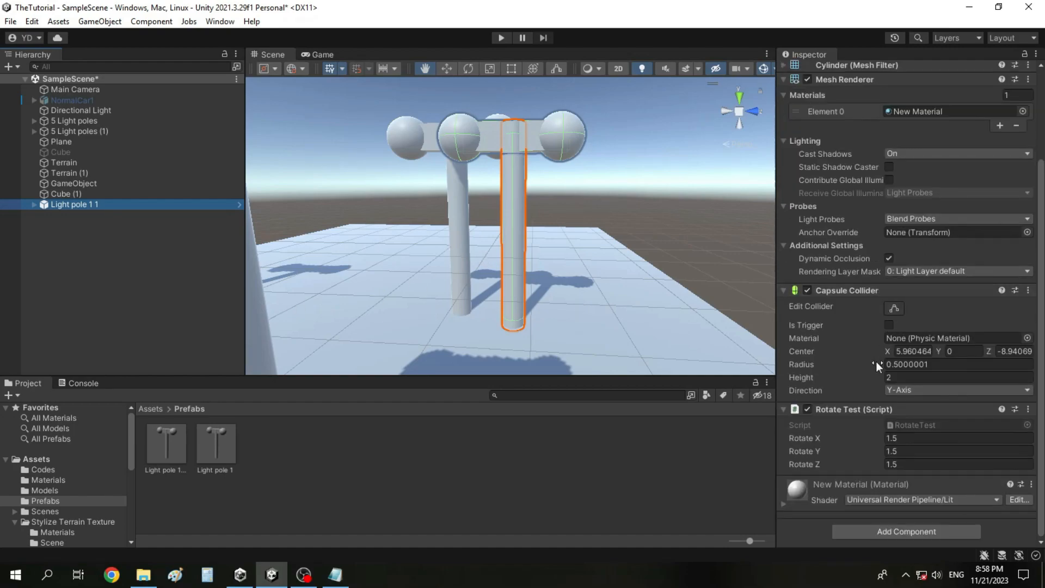
click(917, 450)
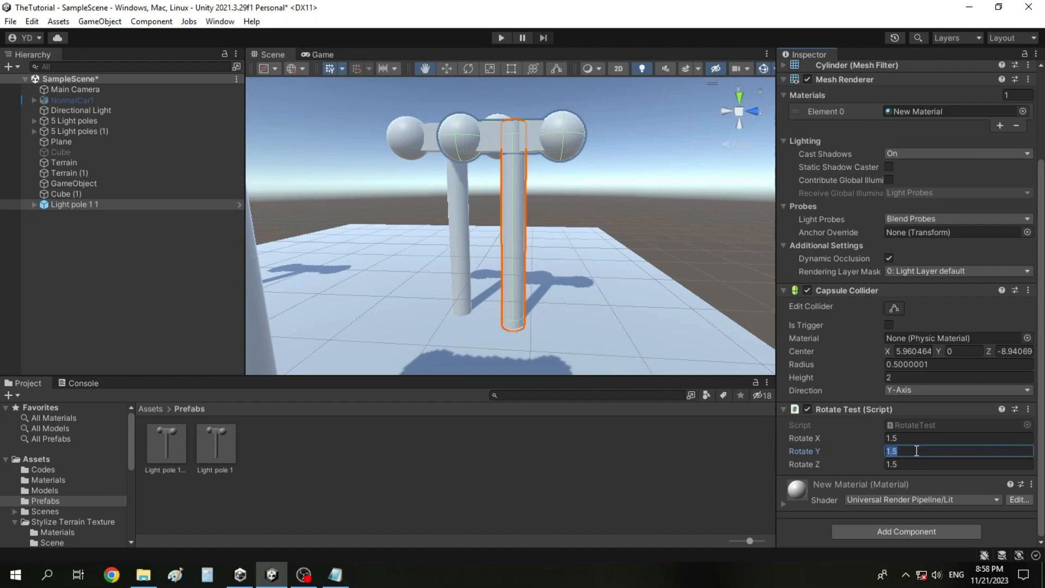
text(41)
key(Left)
key(Left)
text(1)
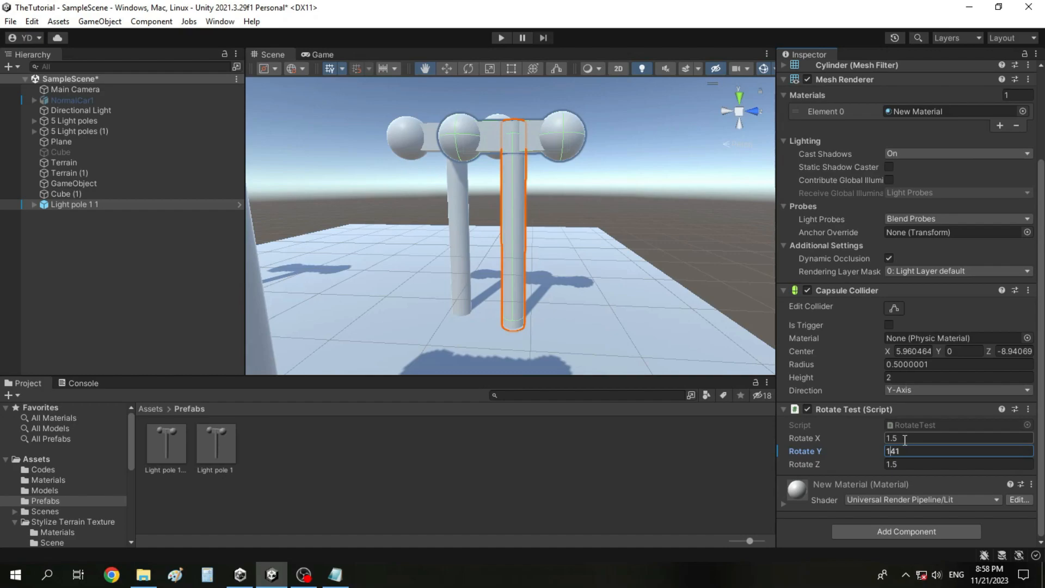
key(BackSpace)
key(shift+Tab)
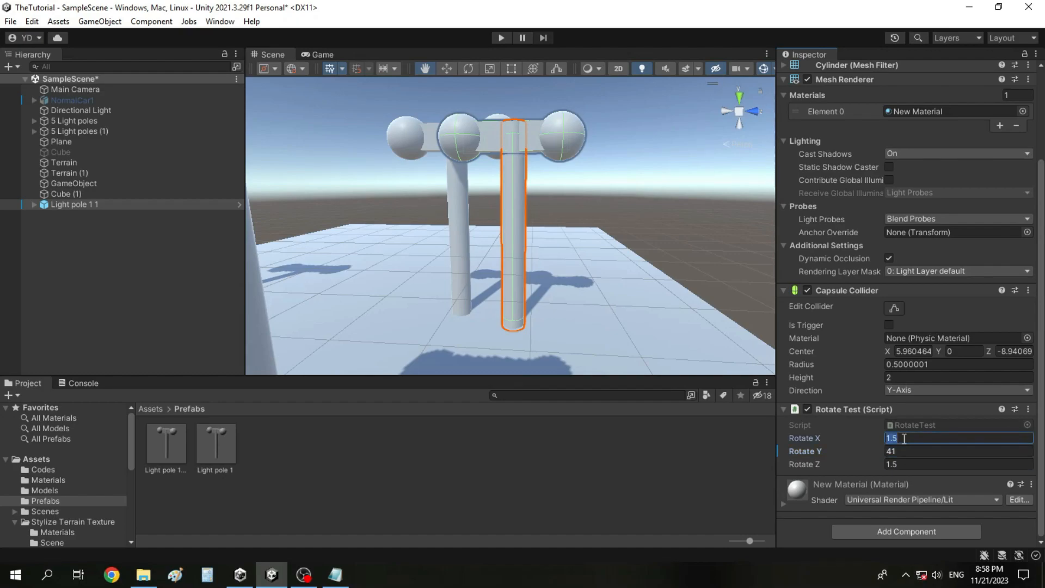
scroll(964, 289, up, 3)
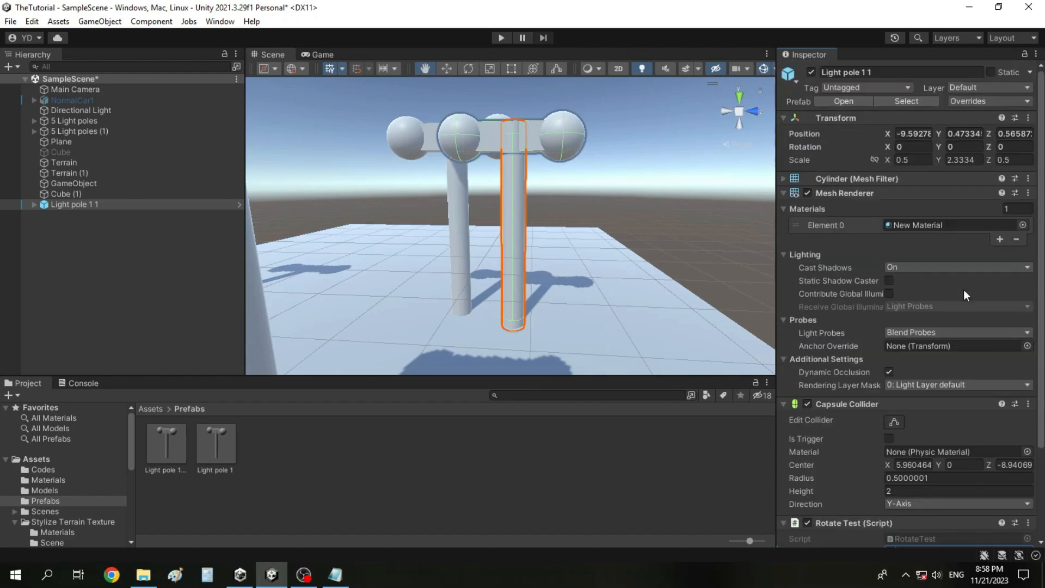
Revert all overrides on the Light pole 1 1 instance and check the Rotate Test script values.
click(212, 235)
click(191, 203)
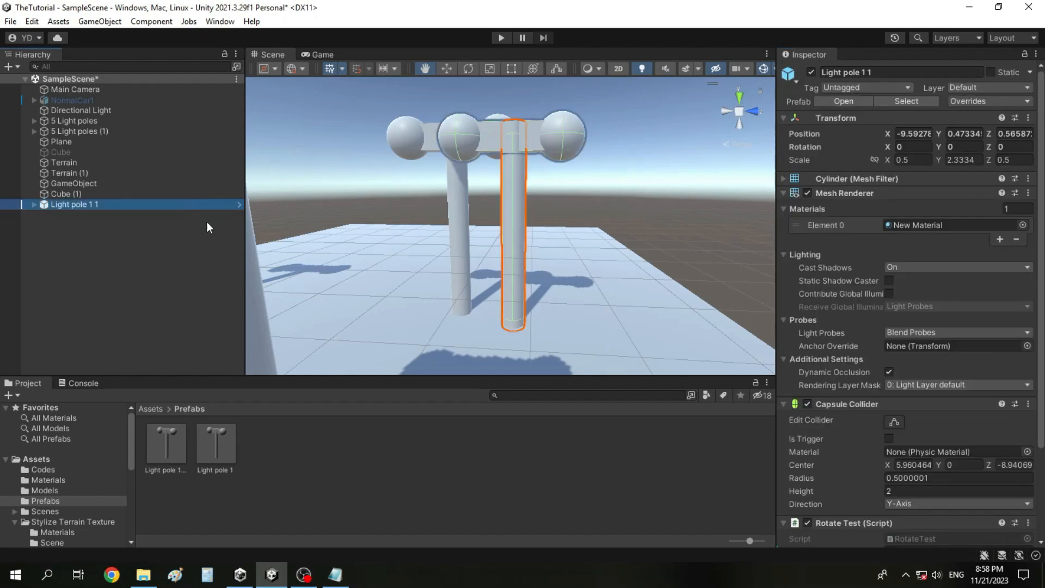
scroll(952, 474, down, 3)
scroll(974, 463, up, 3)
click(1027, 103)
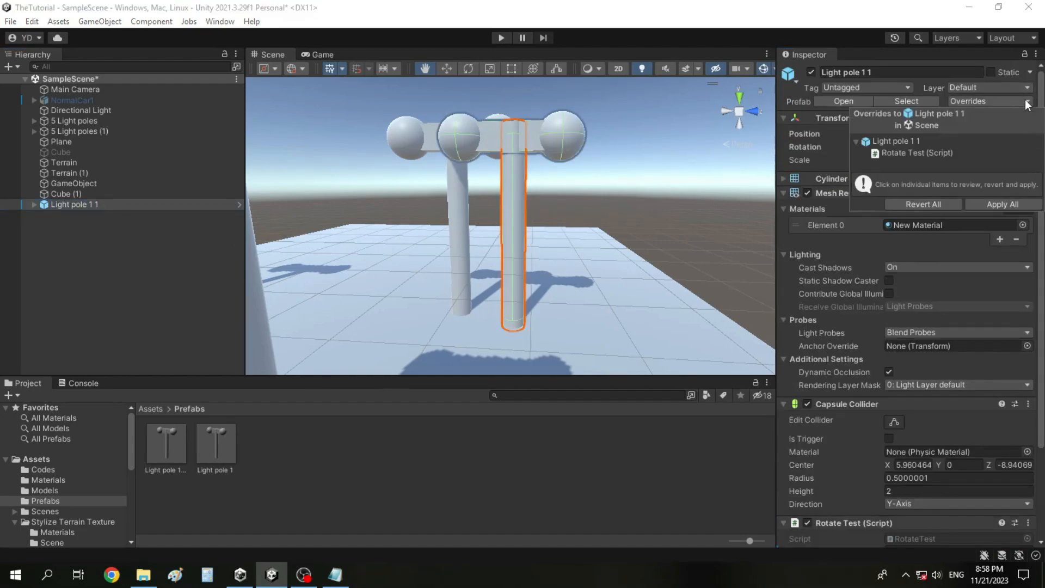
click(936, 203)
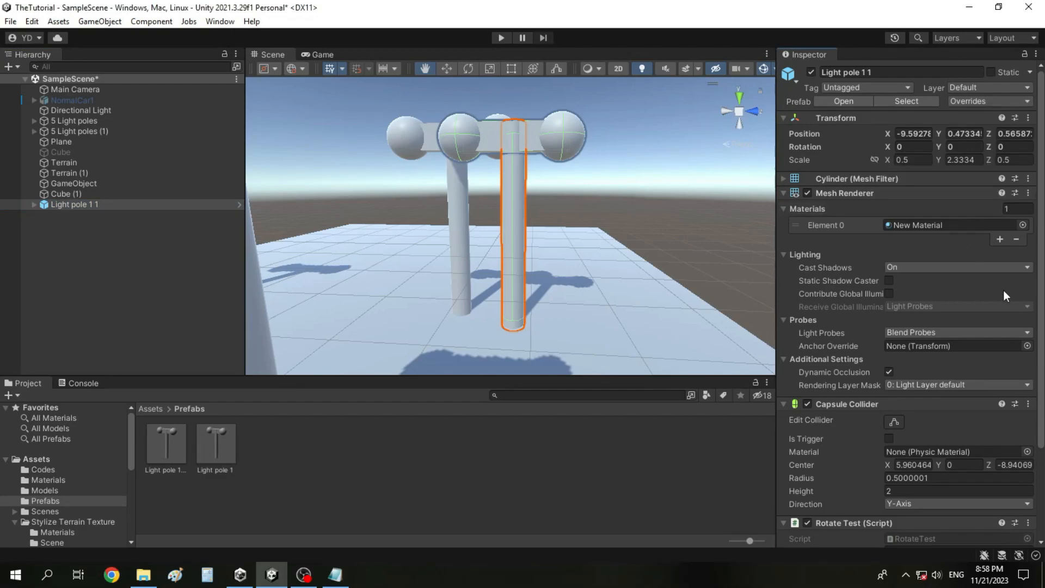
scroll(1004, 293, down, 3)
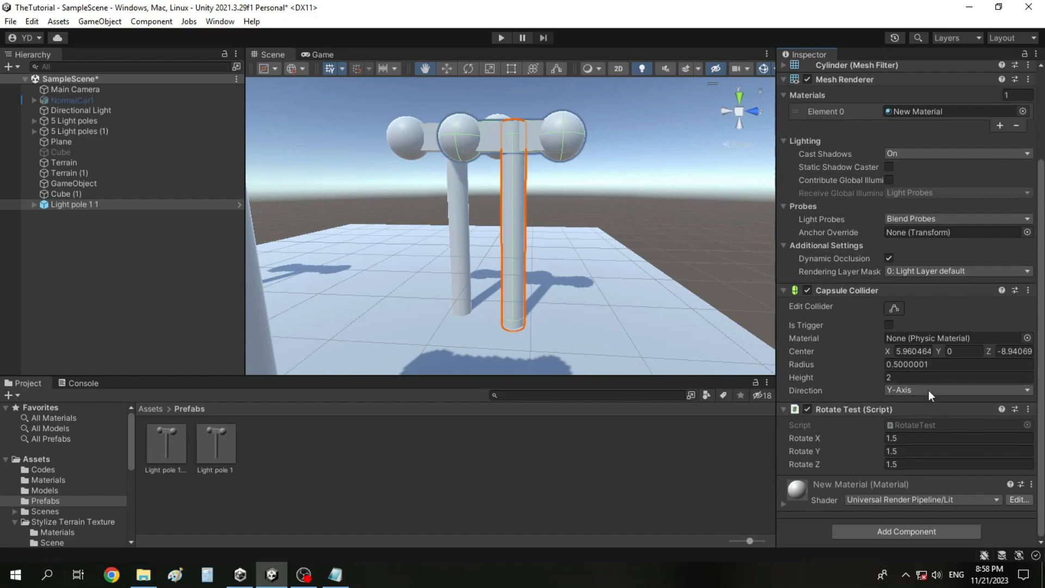
Unpack the Light pole 1 1 instance in SampleScene completely so it is detached from its prefab.
click(172, 449)
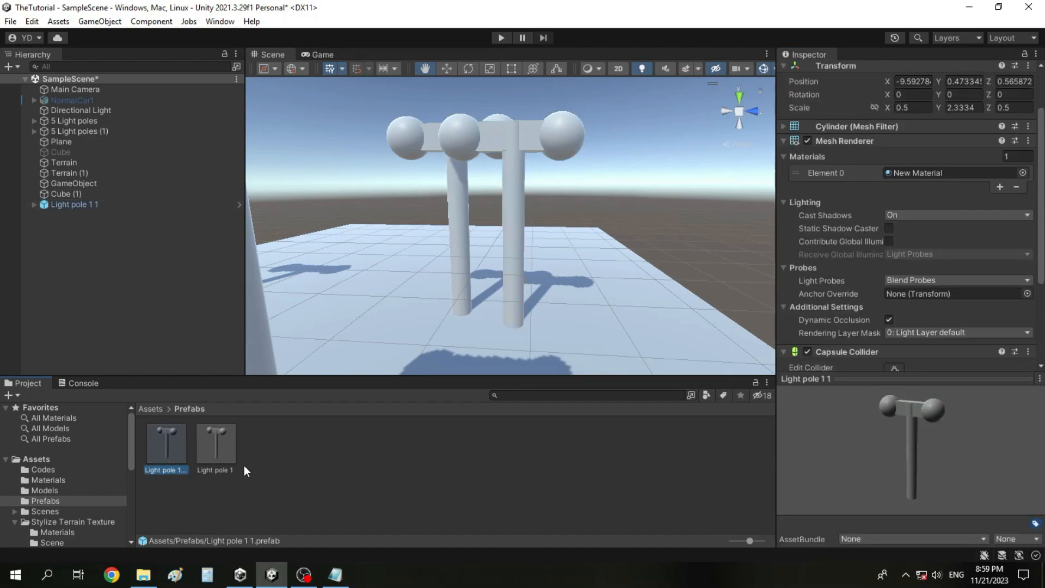
click(87, 204)
click(149, 282)
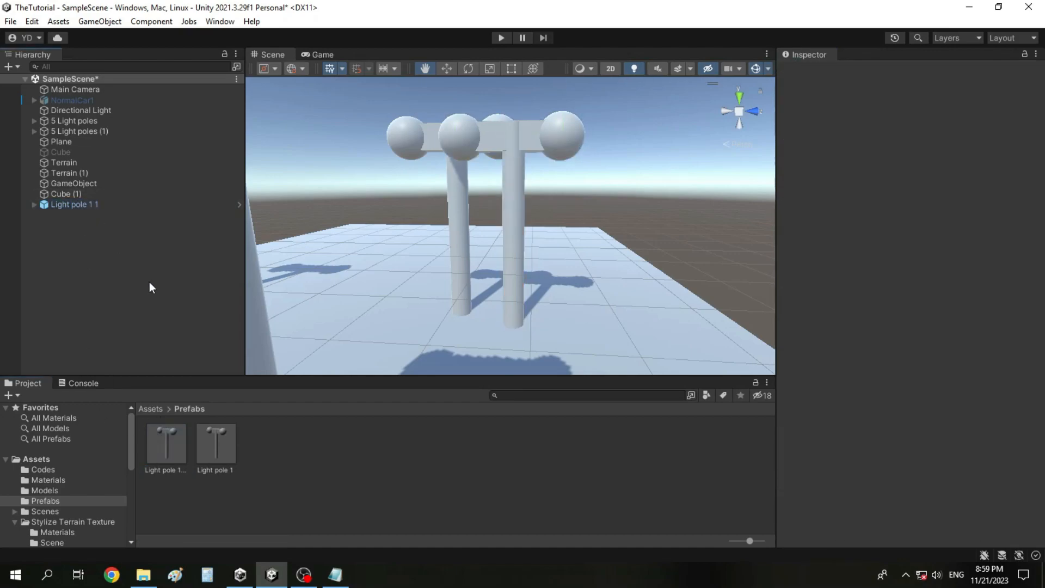
click(110, 205)
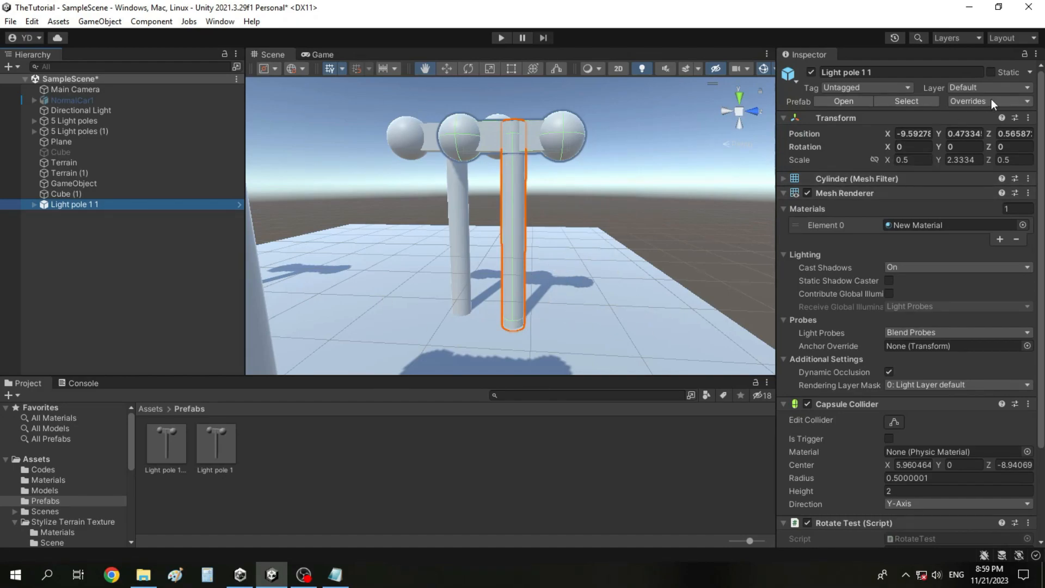
right_click(105, 207)
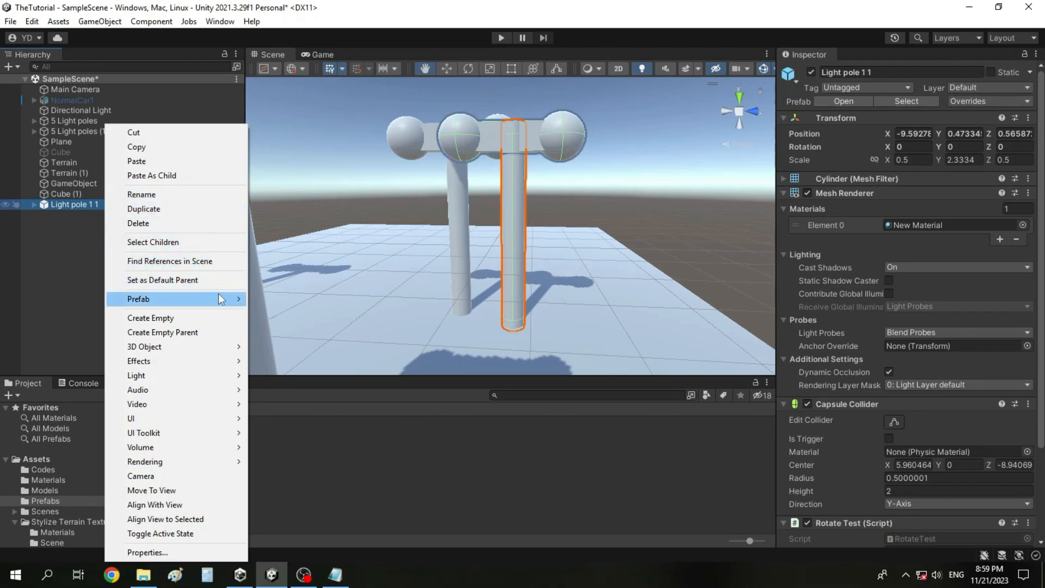
mouse_move(219, 299)
click(335, 370)
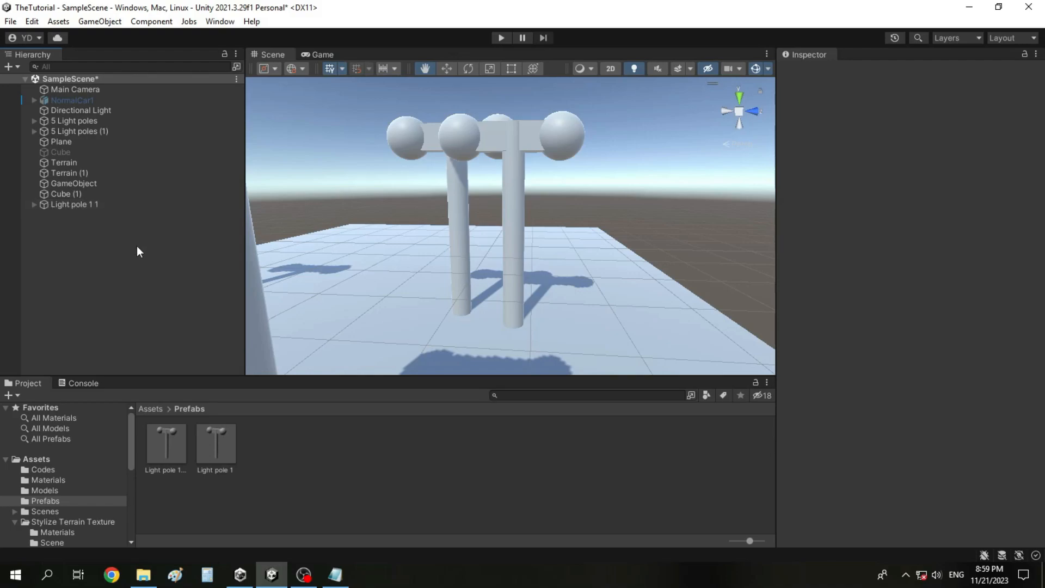
Place an instance of the Light pole 1 prefab in SampleScene and delete it again.
drag(218, 436, 65, 209)
click(64, 240)
right_click(86, 216)
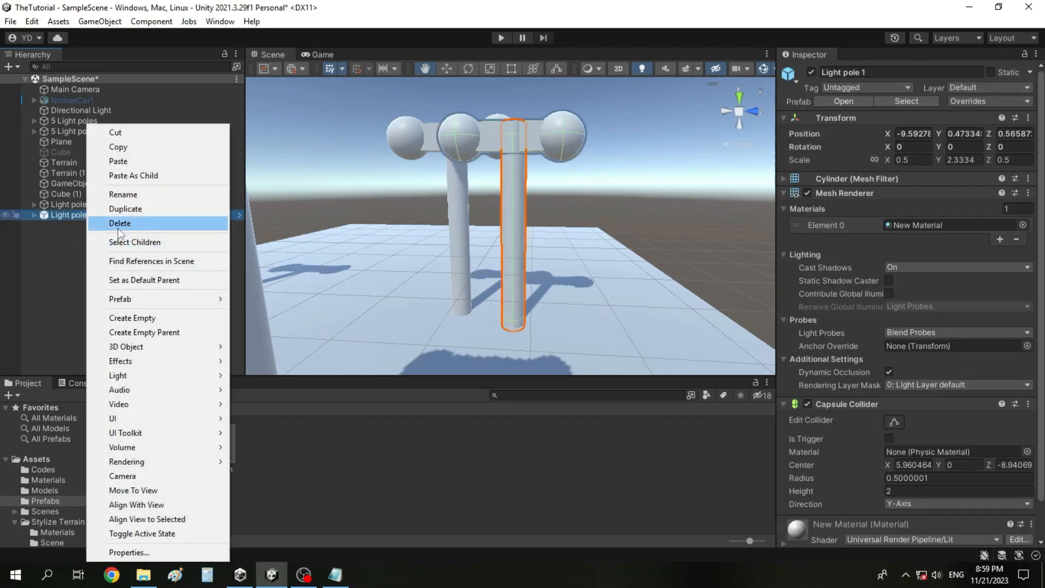
click(47, 292)
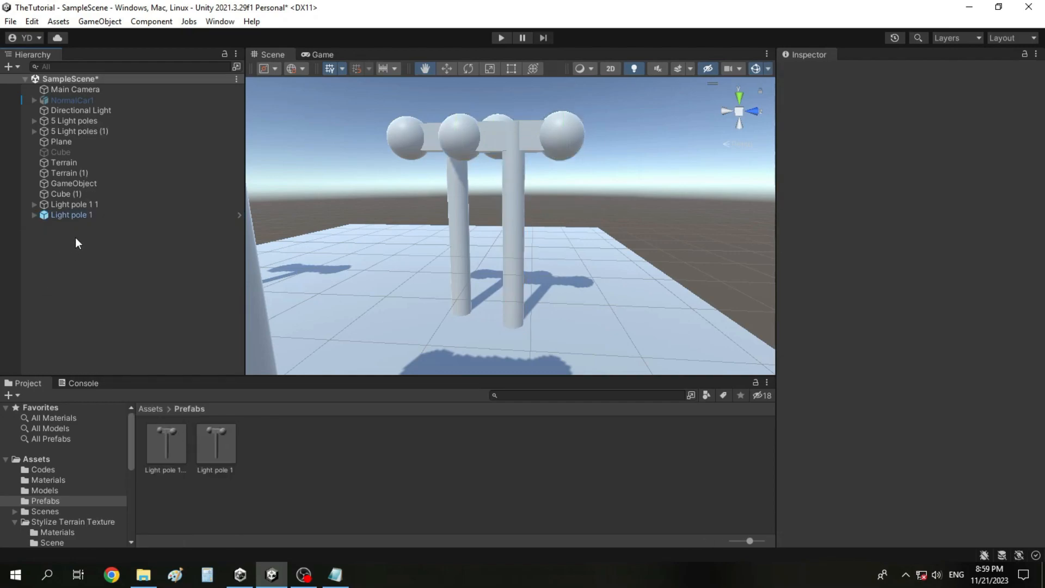
right_click(79, 217)
click(116, 223)
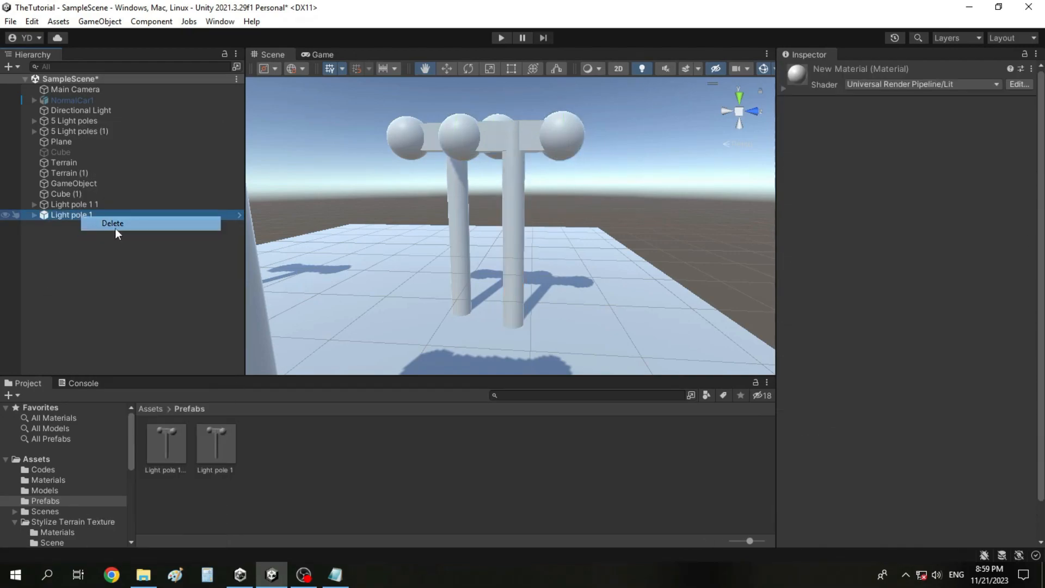
Place another Light pole 1 instance in SampleScene and review its prefab unpack options.
right_click(63, 203)
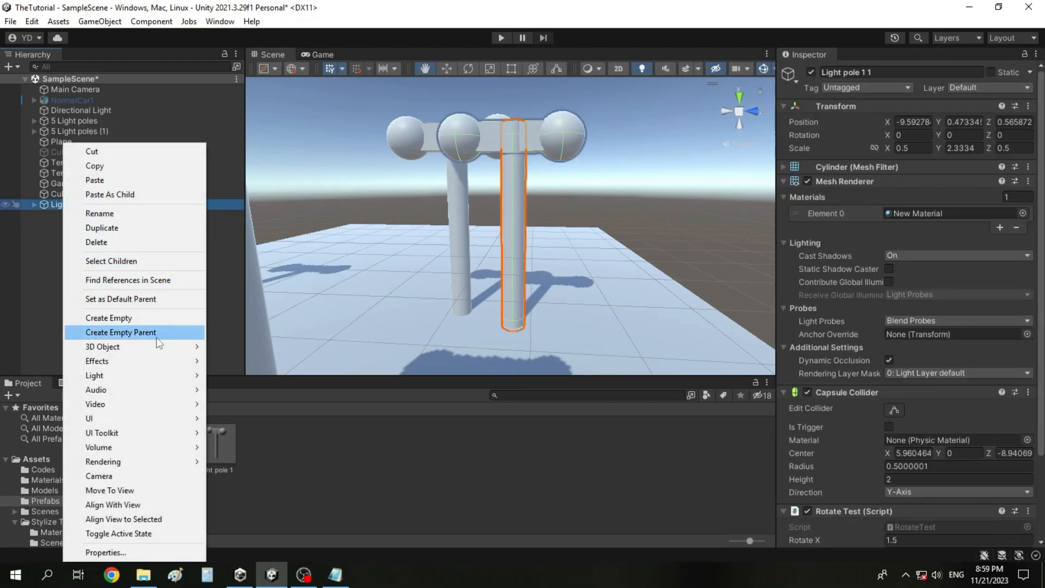
click(59, 247)
drag(212, 457, 131, 324)
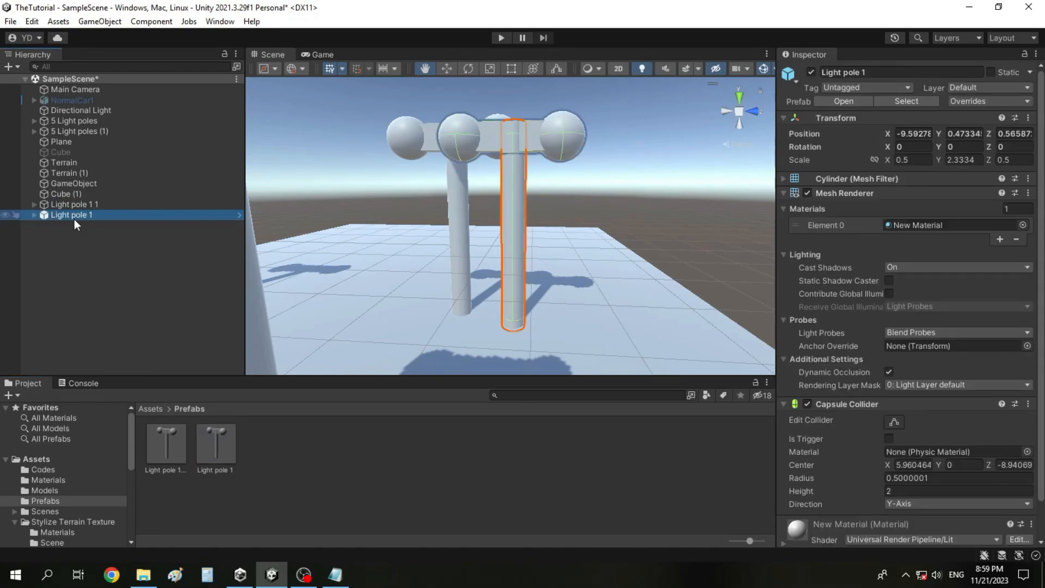
right_click(74, 217)
mouse_move(182, 302)
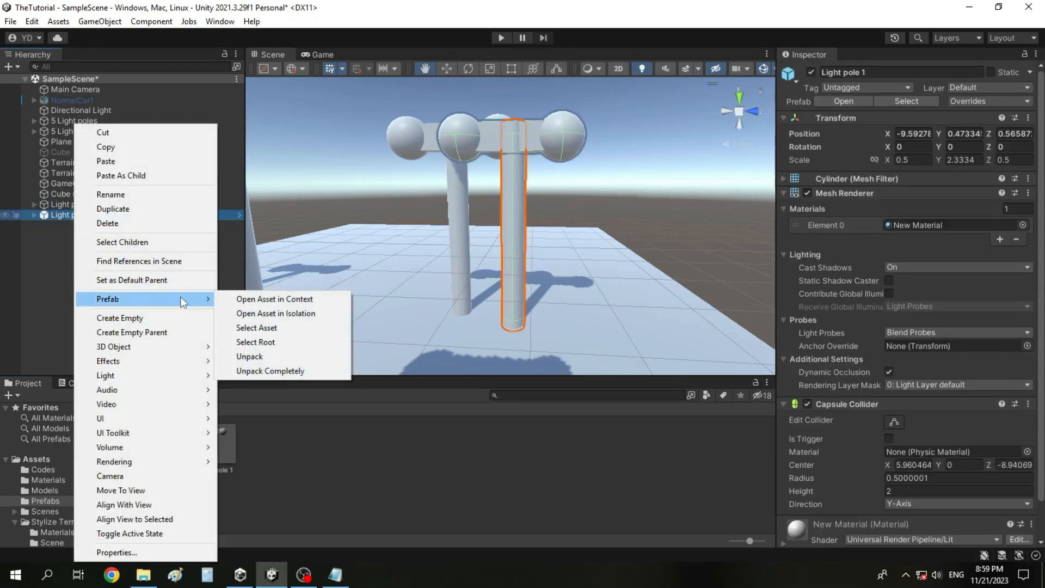
click(283, 376)
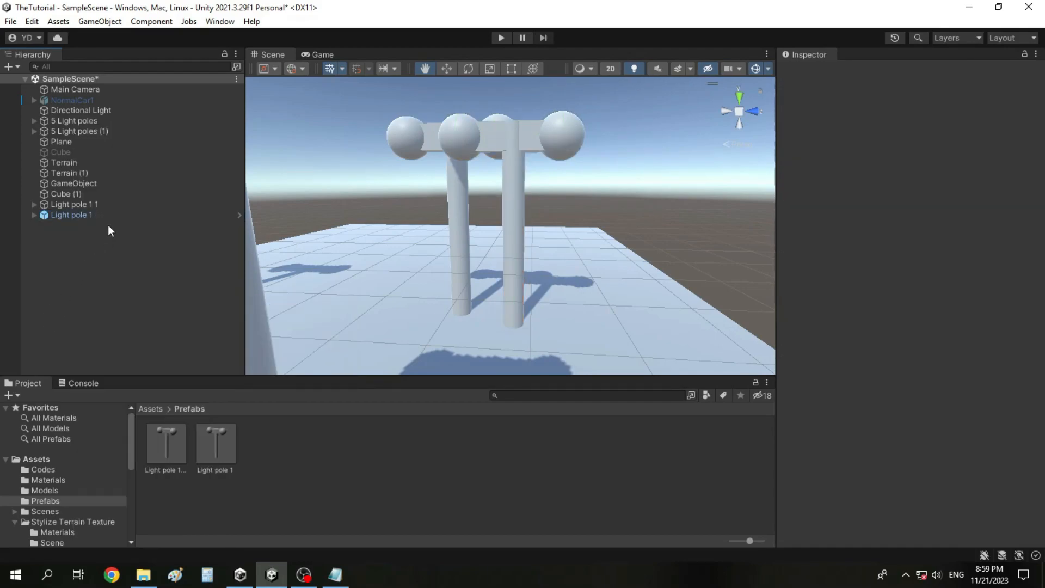
Delete both the unpacked Light pole 1 1 object and the Light pole 1 instance from SampleScene.
click(101, 206)
shift+click(113, 217)
right_click(110, 213)
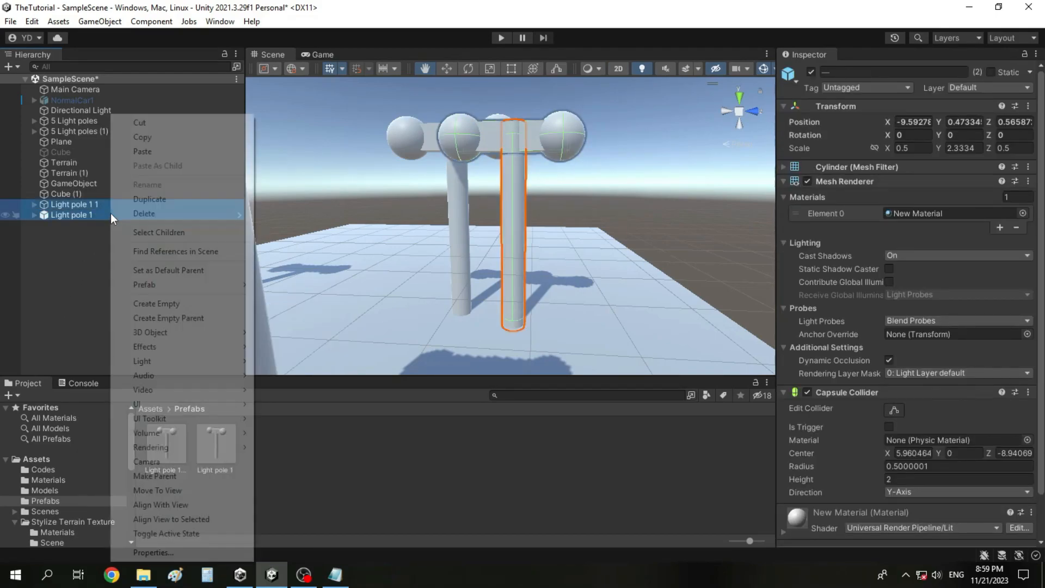
click(143, 215)
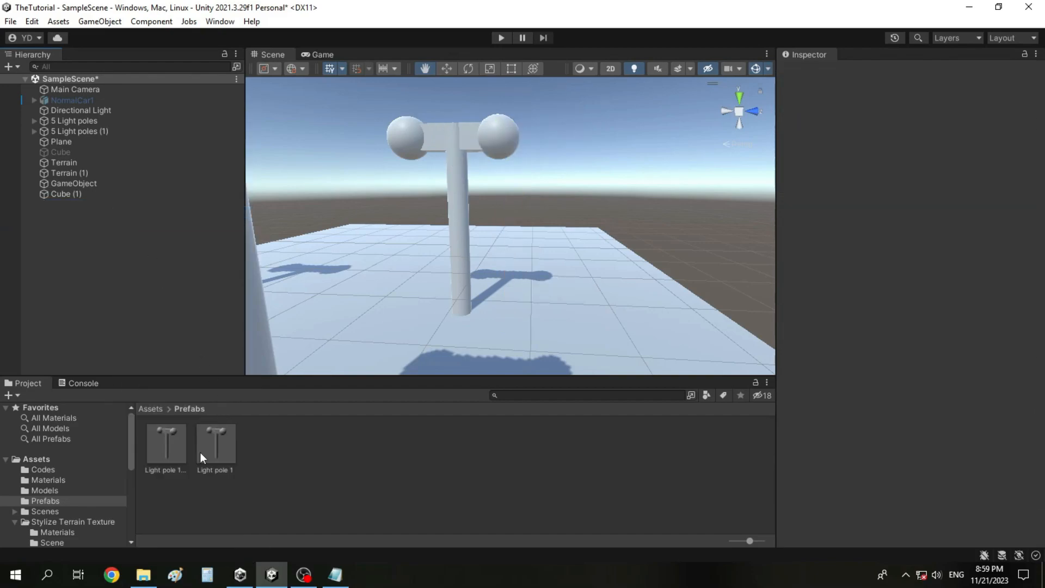
click(305, 572)
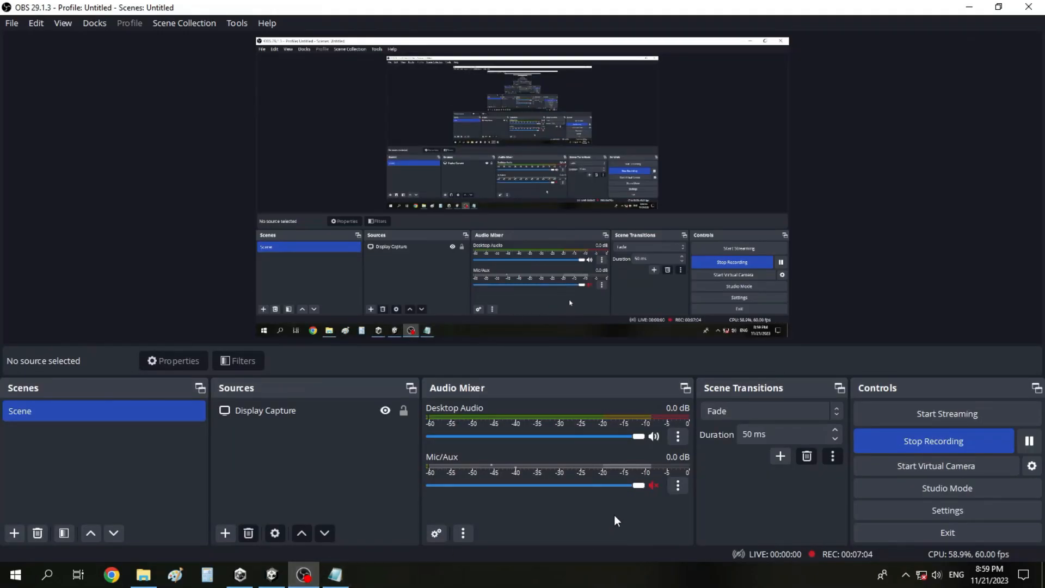